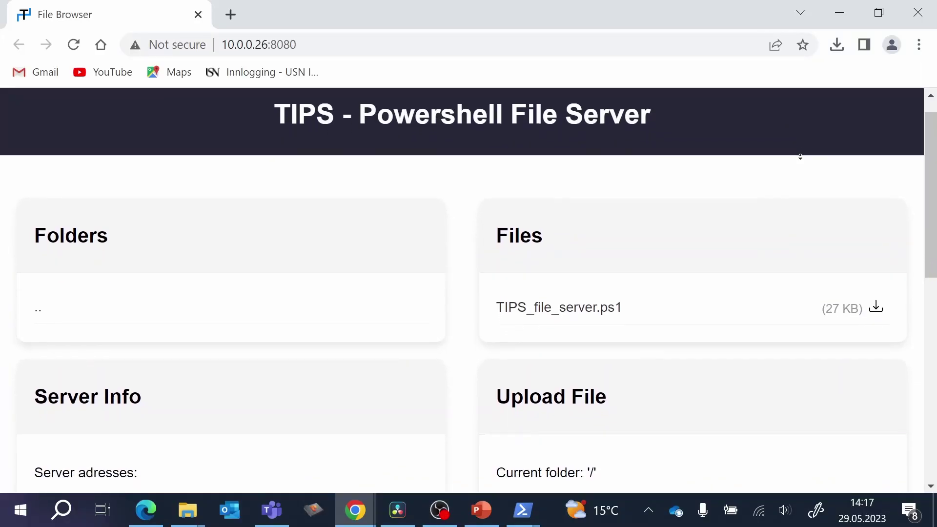
# Look over the folders, files, server info and upload sections of the file server page
pyautogui.scroll(-1, 809, 175)
pyautogui.scroll(-3, 811, 191)
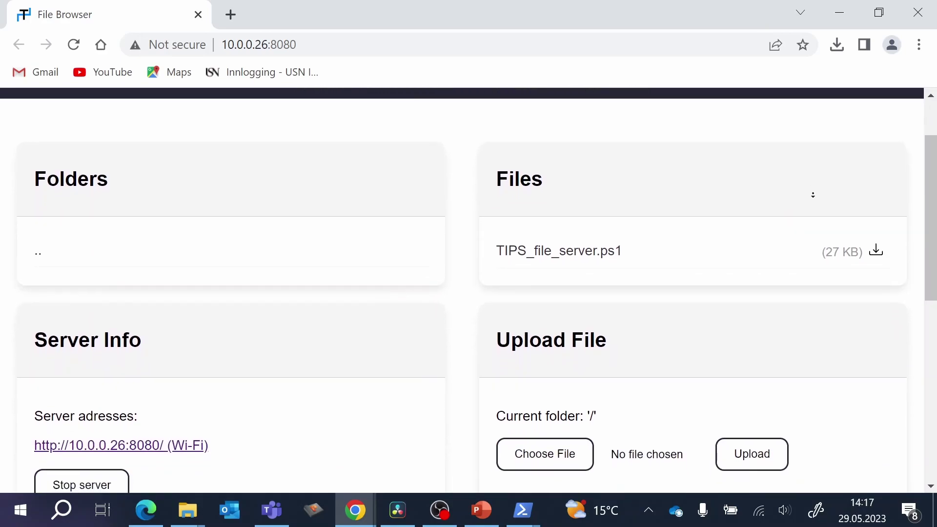
pyautogui.scroll(-4, 813, 197)
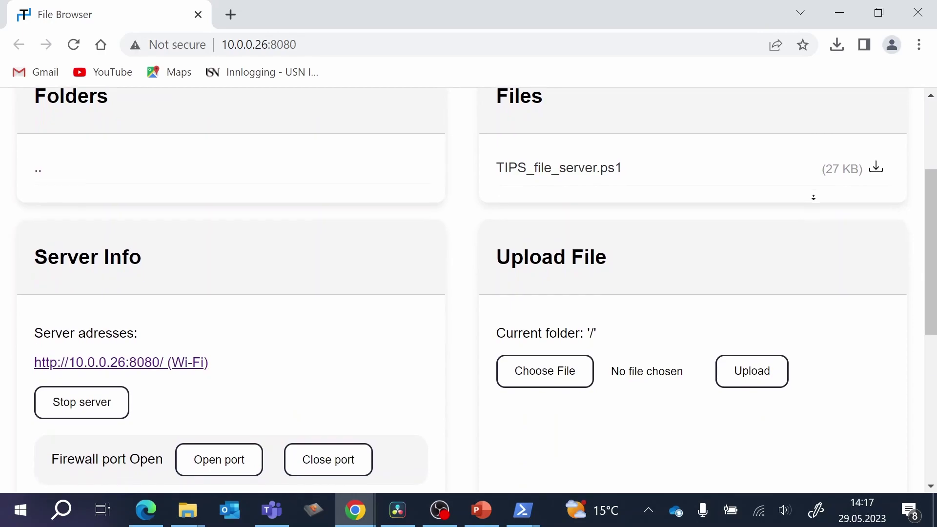
pyautogui.scroll(-4, 813, 197)
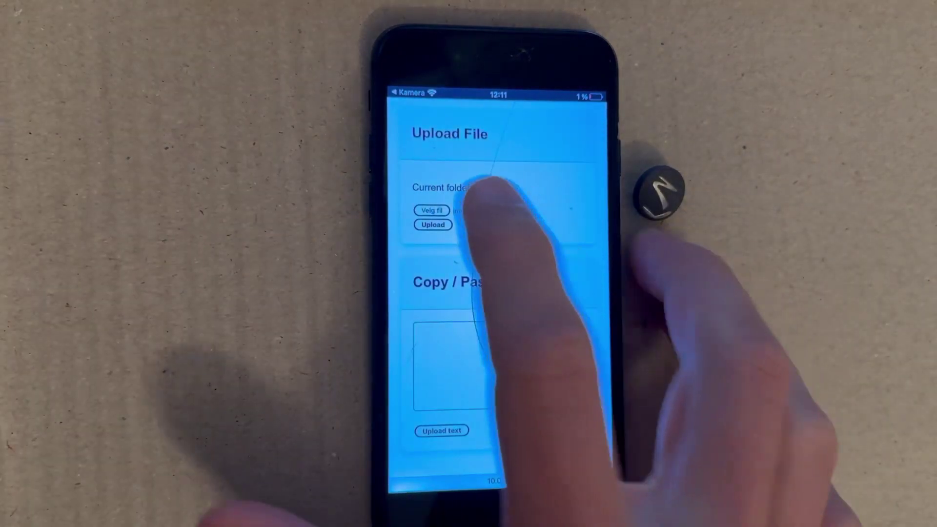
# Upload a newly taken photo through the file server page on the phone and check the image in the files folder
pyautogui.click(431, 211)
pyautogui.click(467, 256)
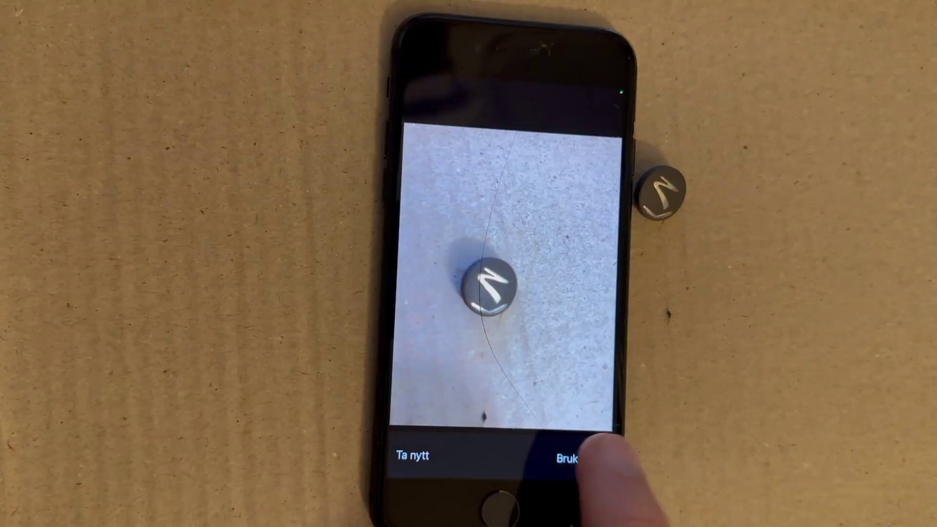
pyautogui.click(586, 454)
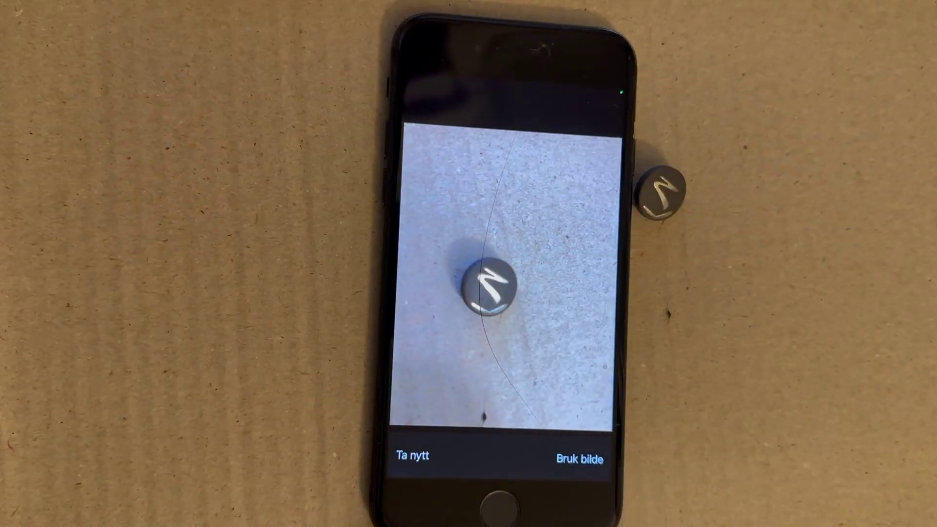
pyautogui.click(444, 214)
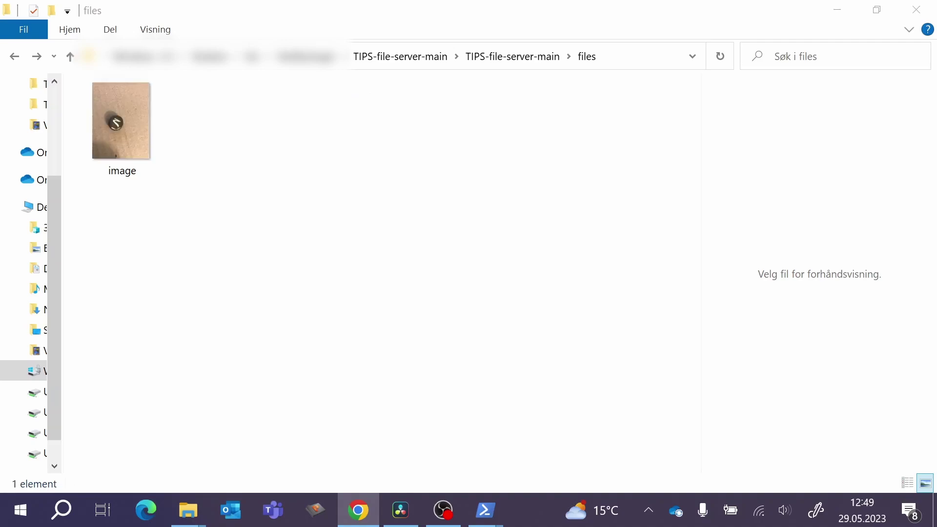
pyautogui.click(129, 119)
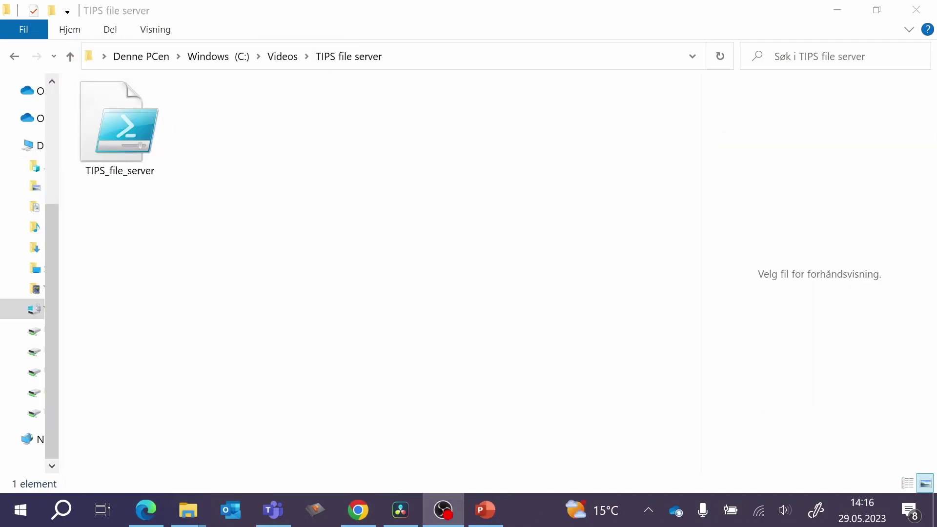
# Run the TIPS_file_server script from the TIPS file server folder with PowerShell
pyautogui.click(124, 131)
pyautogui.rightClick(124, 131)
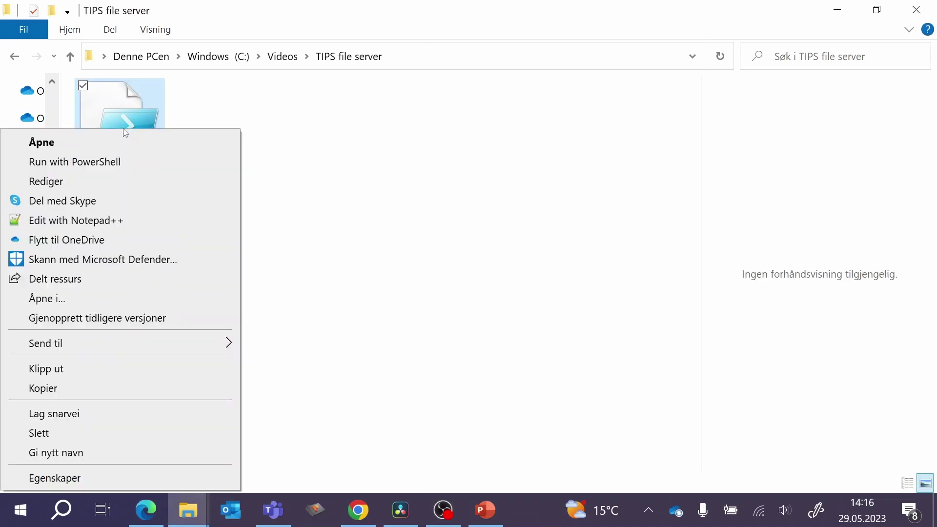
pyautogui.click(139, 166)
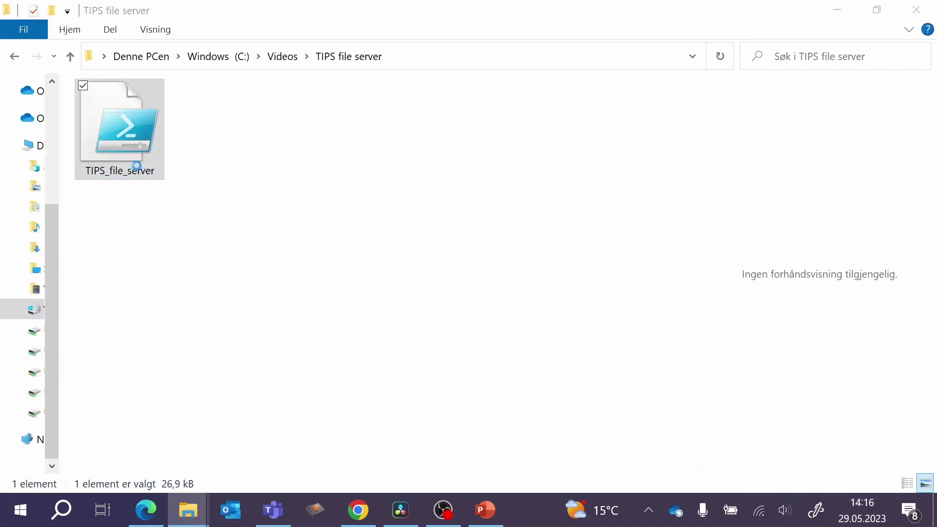
pyautogui.click(522, 282)
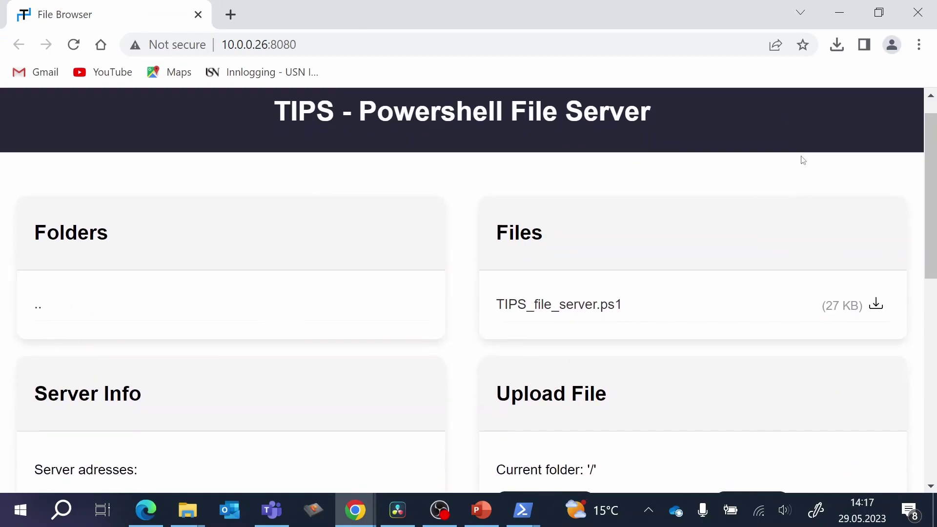
# Create a QR code for the file server page at 10.0.0.26:8080
pyautogui.middleClick(803, 161)
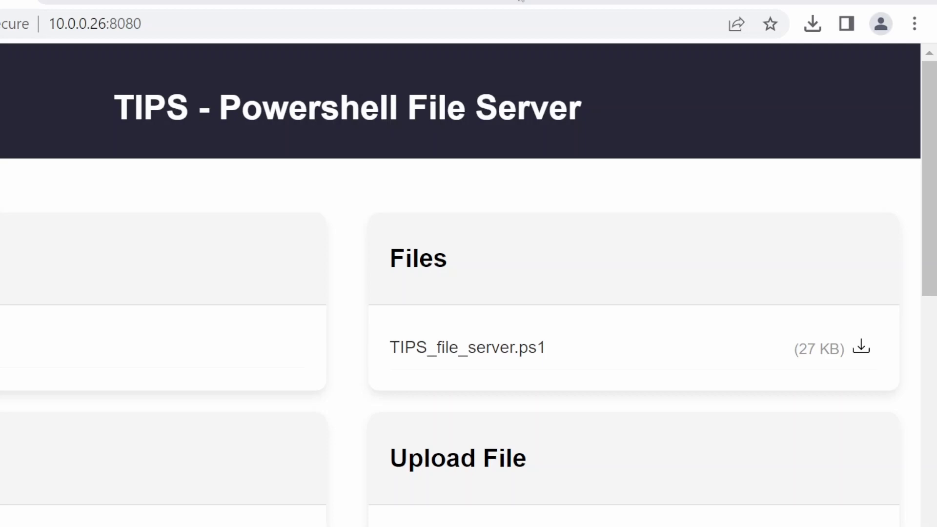
pyautogui.click(730, 32)
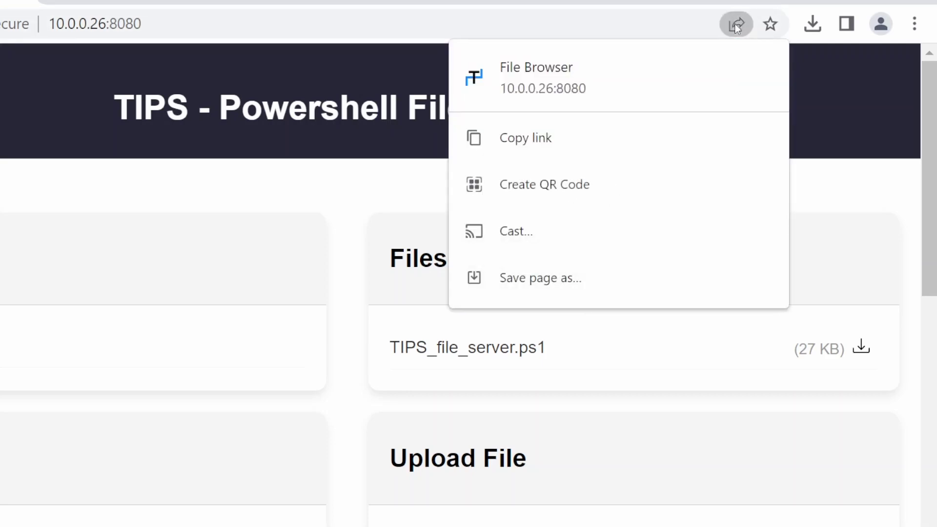
pyautogui.click(592, 180)
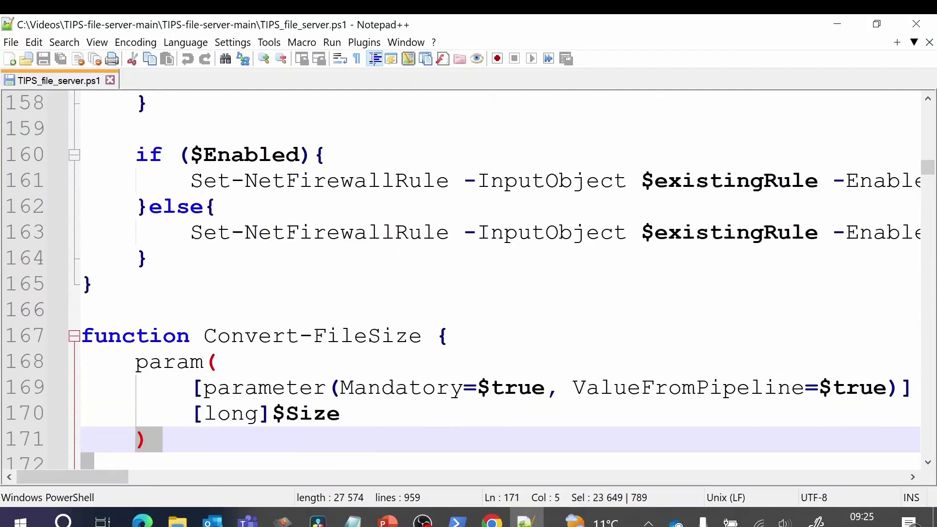
# Read through the TIPS_file_server.ps1 code around the Convert-FileSize and Get-UniqueFileName functions
pyautogui.hotkey('shift', 'Down')
pyautogui.hotkey('shift', 'Down')
pyautogui.hotkey('shift', 'Down')
pyautogui.hotkey('shift', 'Down')
pyautogui.hotkey('shift', 'Down')
pyautogui.hotkey('shift', 'Down')
pyautogui.hotkey('shift', 'Down')
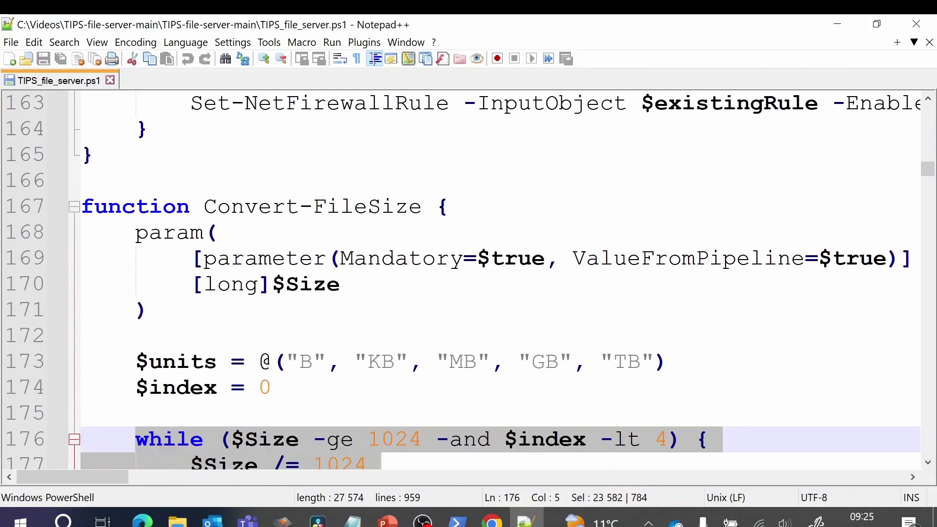
pyautogui.hotkey('shift', 'Down')
pyautogui.hotkey('shift', 'Down')
pyautogui.hotkey('shift', 'Down')
pyautogui.hotkey('shift', 'Down')
pyautogui.hotkey('shift', 'Down')
pyautogui.hotkey('shift', 'Down')
pyautogui.hotkey('shift', 'Down')
pyautogui.hotkey('shift', 'Down')
pyautogui.hotkey('shift', 'Down')
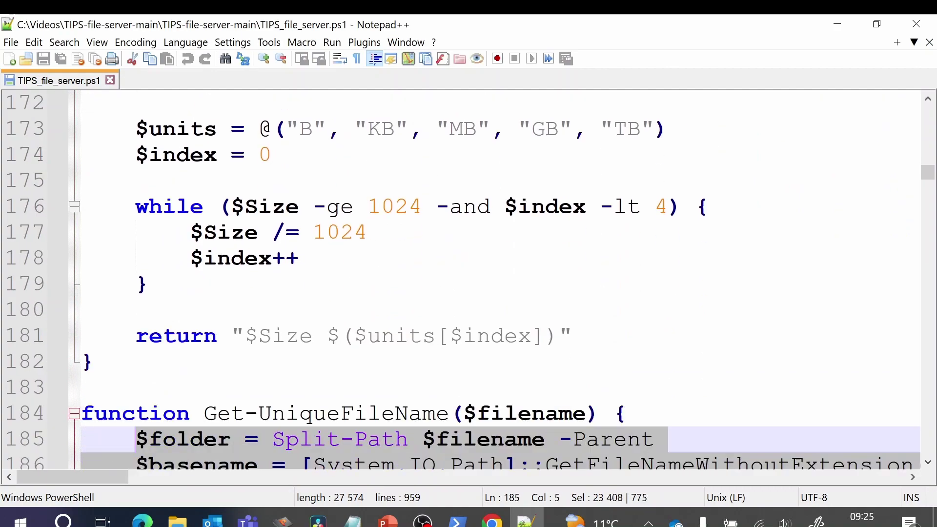
pyautogui.hotkey('shift', 'Down')
pyautogui.hotkey('shift', 'Down')
pyautogui.hotkey('shift', 'Down')
pyautogui.hotkey('shift', 'Down')
pyautogui.hotkey('shift', 'Down')
pyautogui.hotkey('shift', 'Down')
pyautogui.hotkey('shift', 'Down')
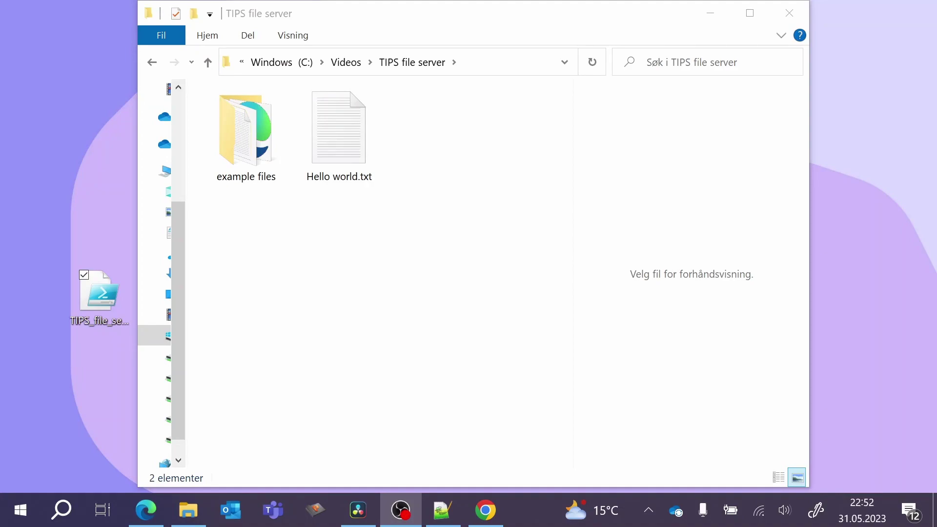
# Move TIPS_file_server.ps1 from the desktop into the TIPS file server folder and inspect the example files folder and Hello world.txt beside it
pyautogui.moveTo(76, 324); pyautogui.dragTo(355, 259)
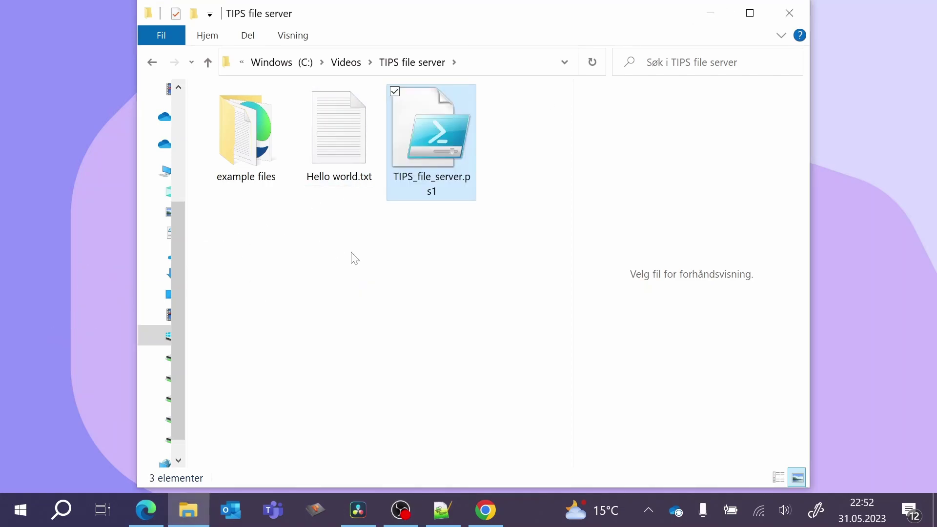
pyautogui.hotkey('ctrl', 'a')
pyautogui.keyDown('ctrl'); pyautogui.click(441, 135); pyautogui.keyUp('ctrl')
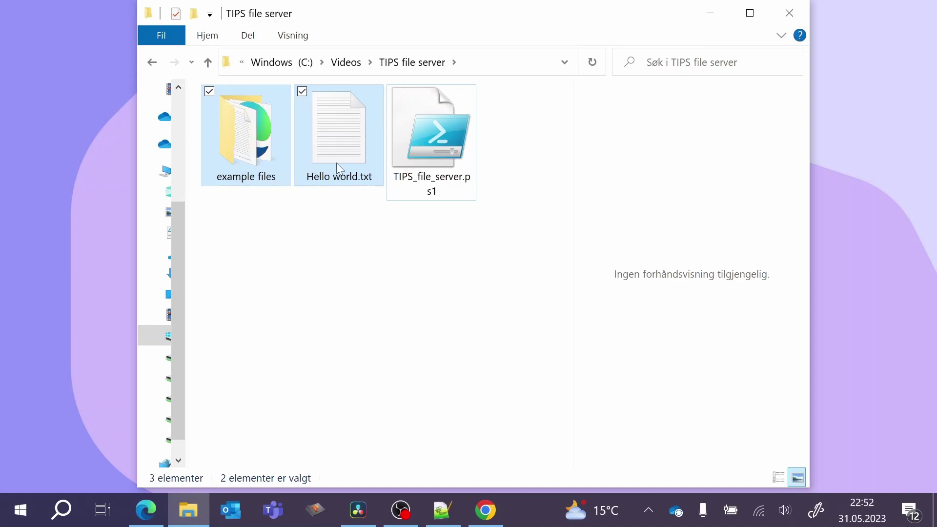
pyautogui.click(337, 216)
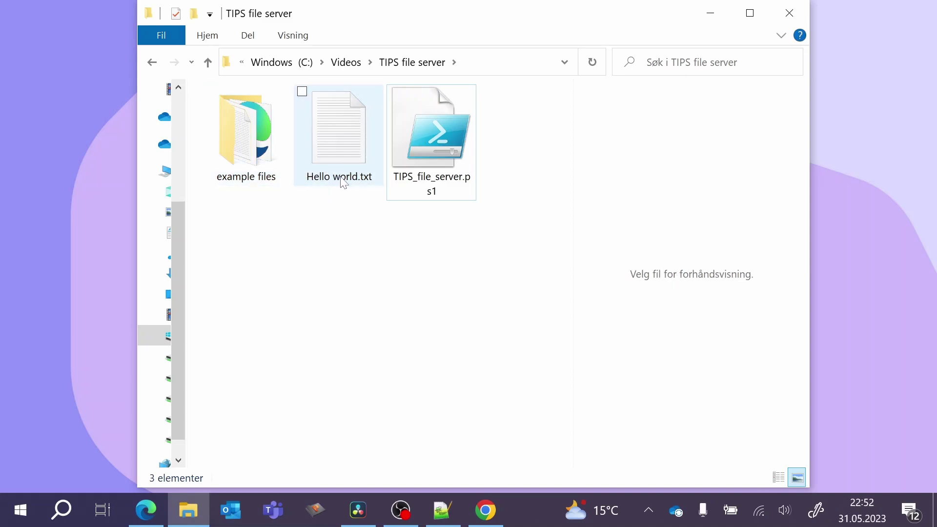
pyautogui.click(343, 183)
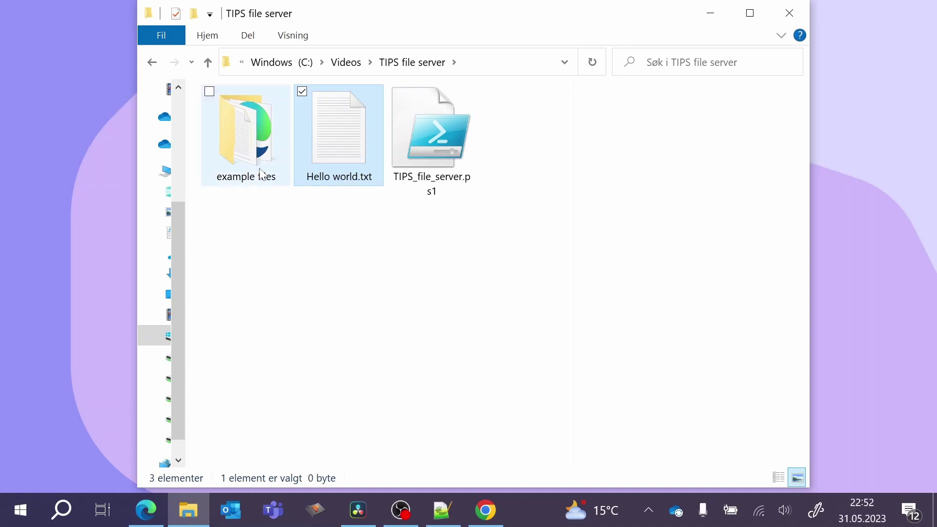
pyautogui.click(248, 183)
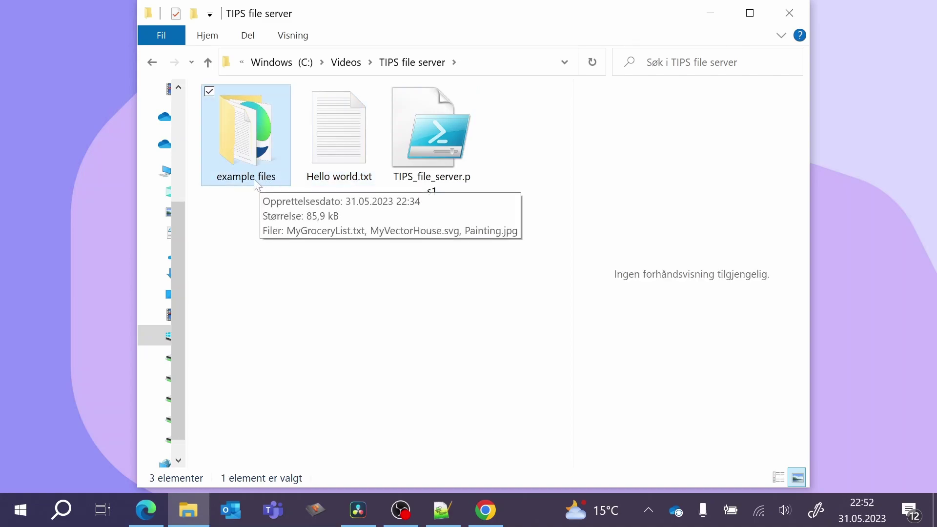
pyautogui.click(370, 188)
# Run TIPS_file_server.ps1 with PowerShell and maximize the browser window showing the file server page
pyautogui.click(432, 152)
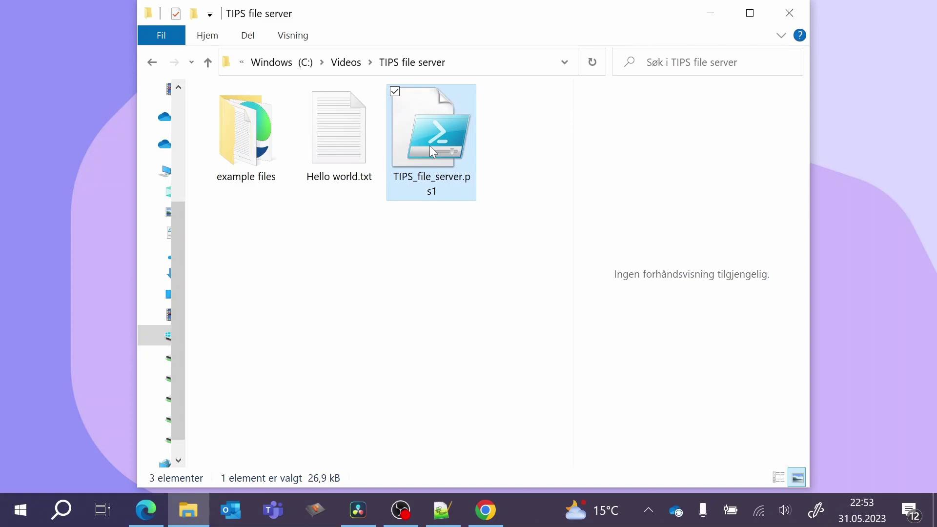
pyautogui.rightClick(432, 152)
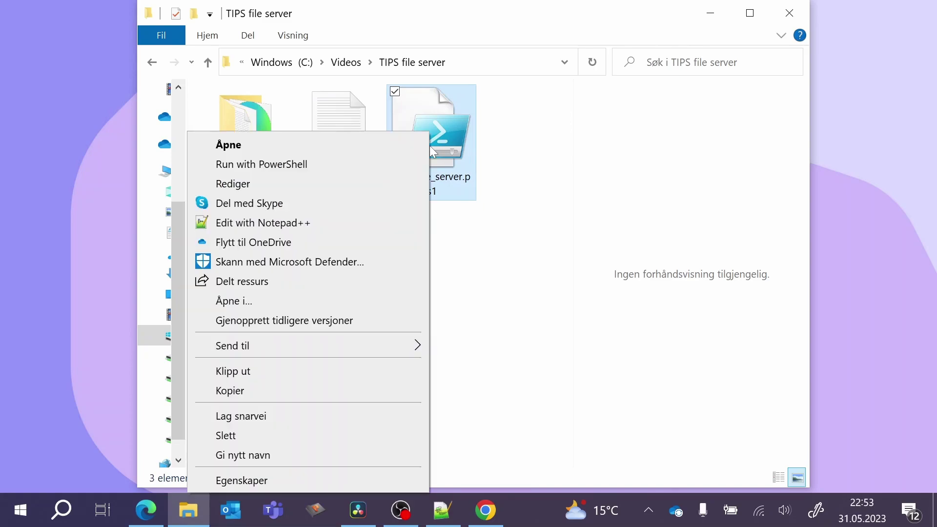
pyautogui.click(348, 164)
pyautogui.click(552, 271)
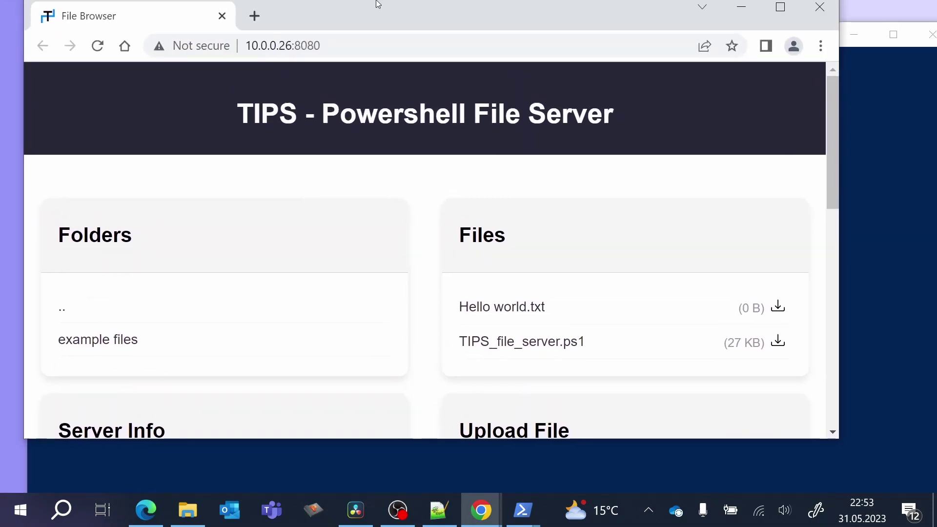
pyautogui.moveTo(377, 5); pyautogui.dragTo(377, 11)
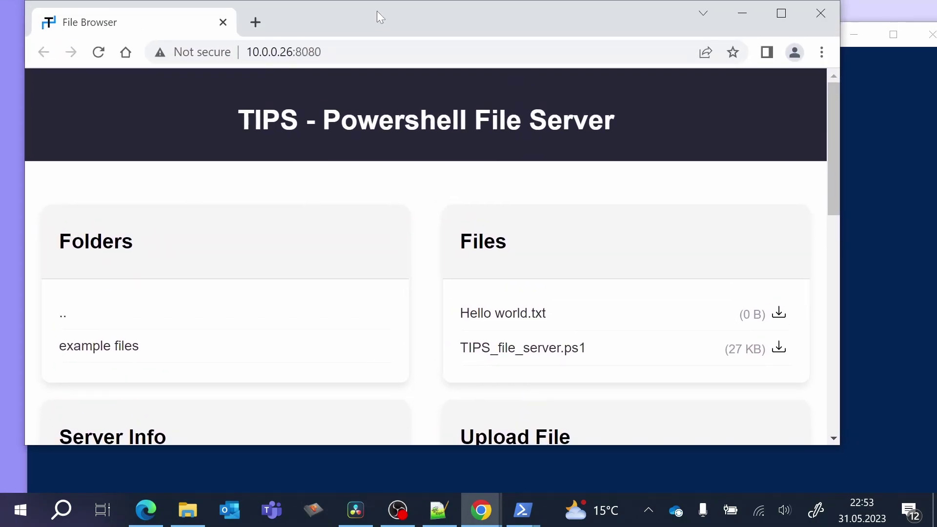
pyautogui.doubleClick(377, 11)
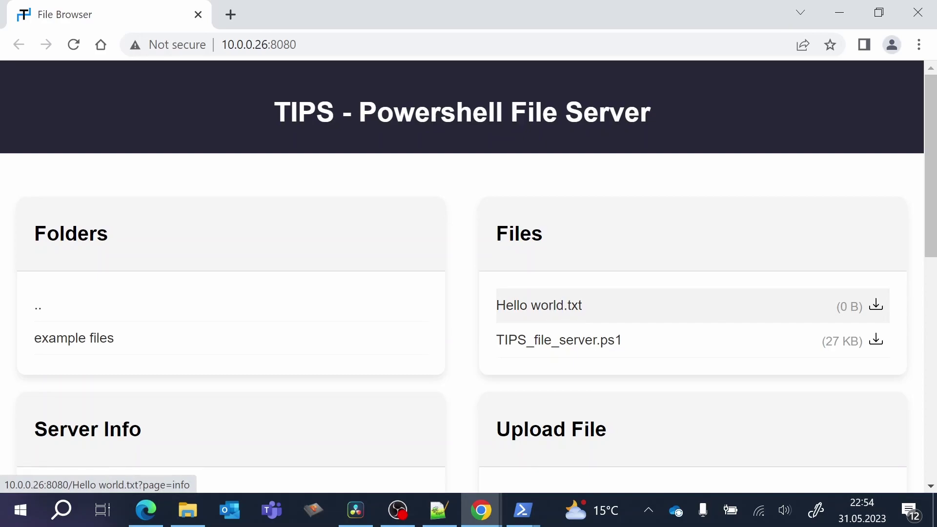
# Download Hello world.txt and check its creation date and last write time on its file info page
pyautogui.click(877, 307)
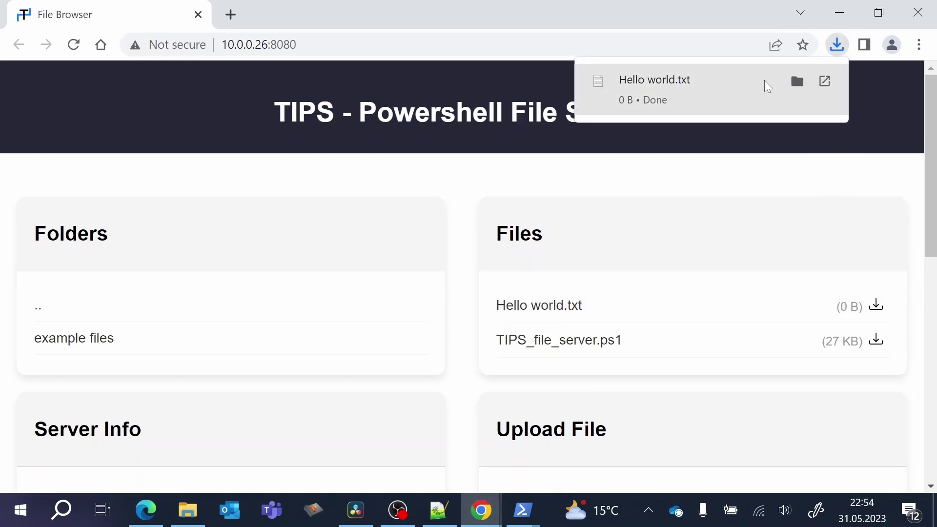
pyautogui.click(523, 306)
pyautogui.scroll(-1, 404, 303)
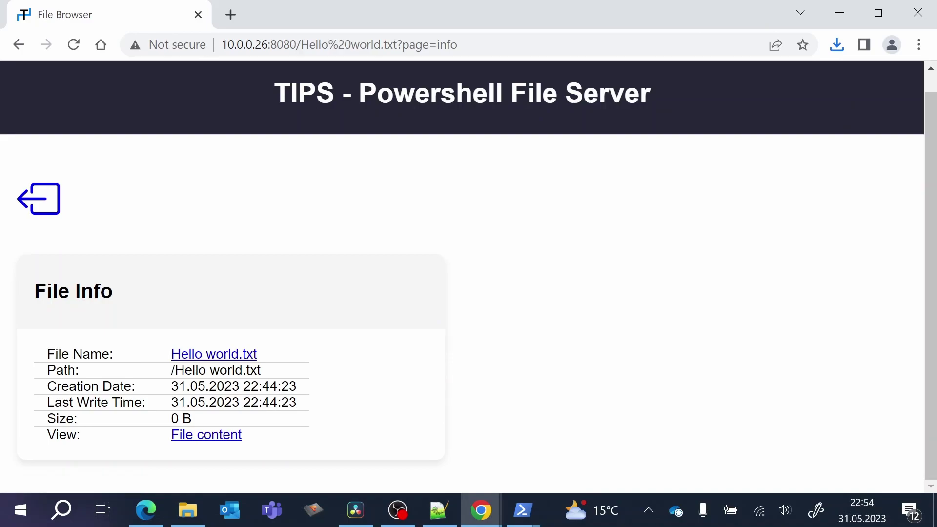
pyautogui.moveTo(171, 386); pyautogui.dragTo(243, 386)
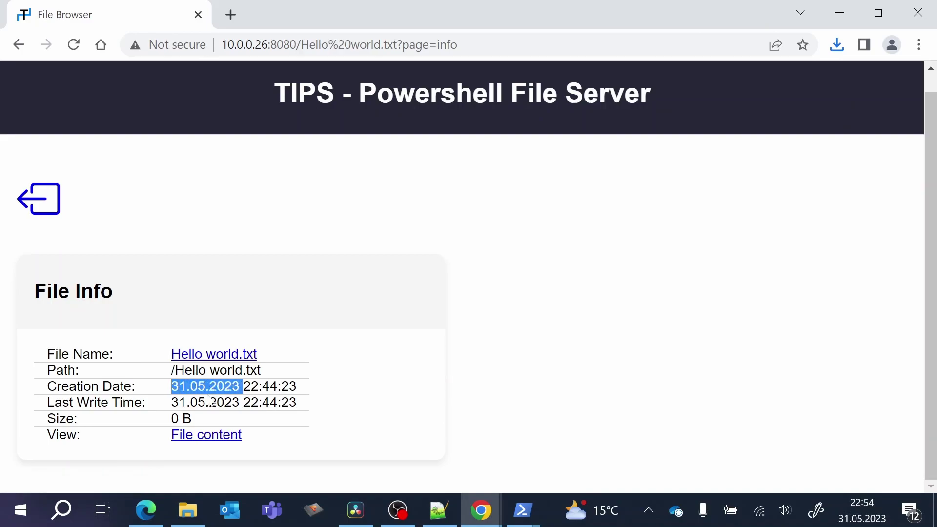
pyautogui.moveTo(171, 402); pyautogui.dragTo(217, 402)
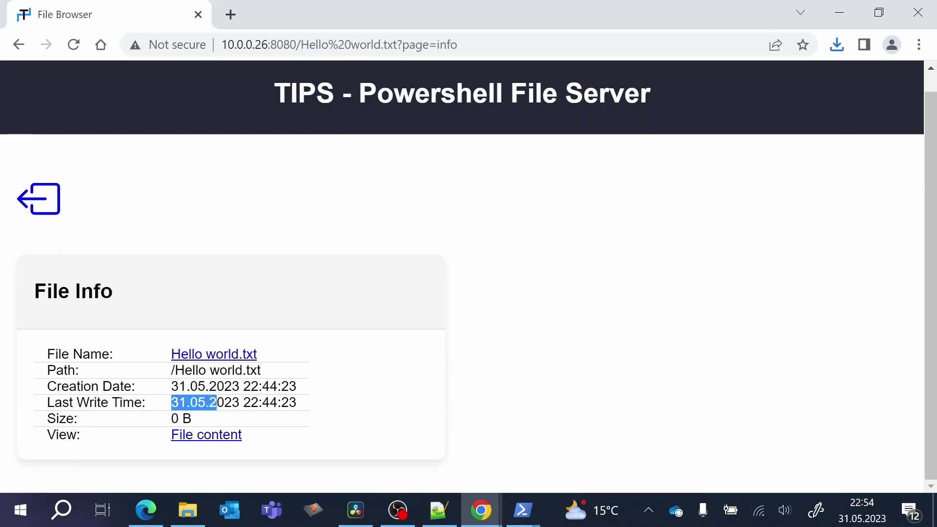
# View the content of Hello world.txt and return to the file server's main page
pyautogui.click(190, 442)
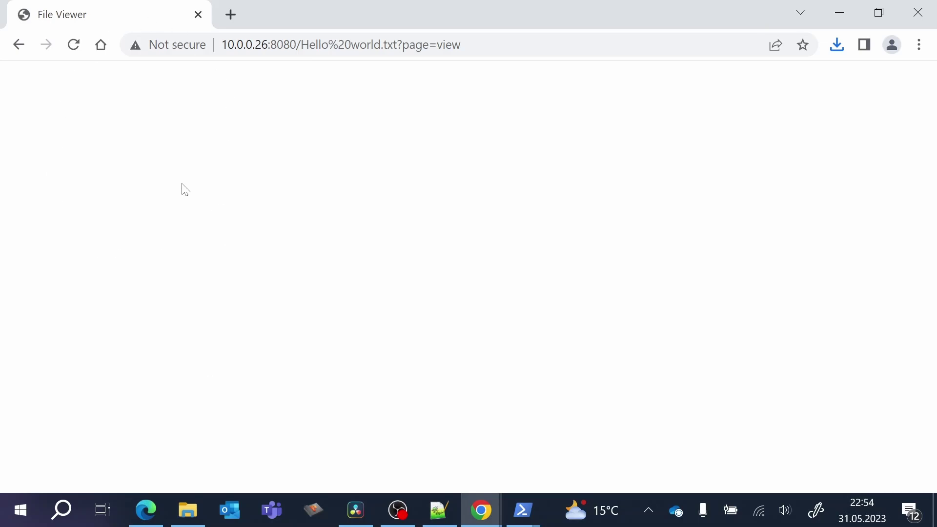
pyautogui.click(18, 45)
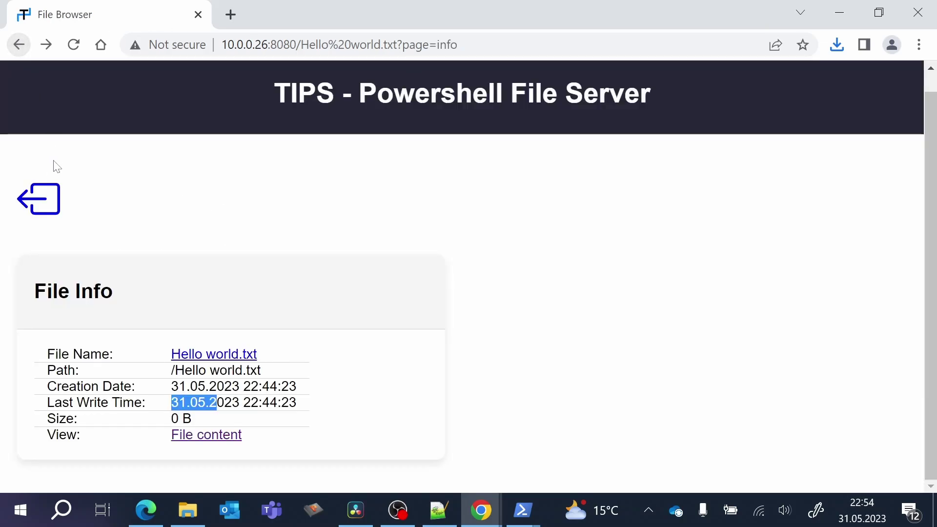
pyautogui.click(18, 46)
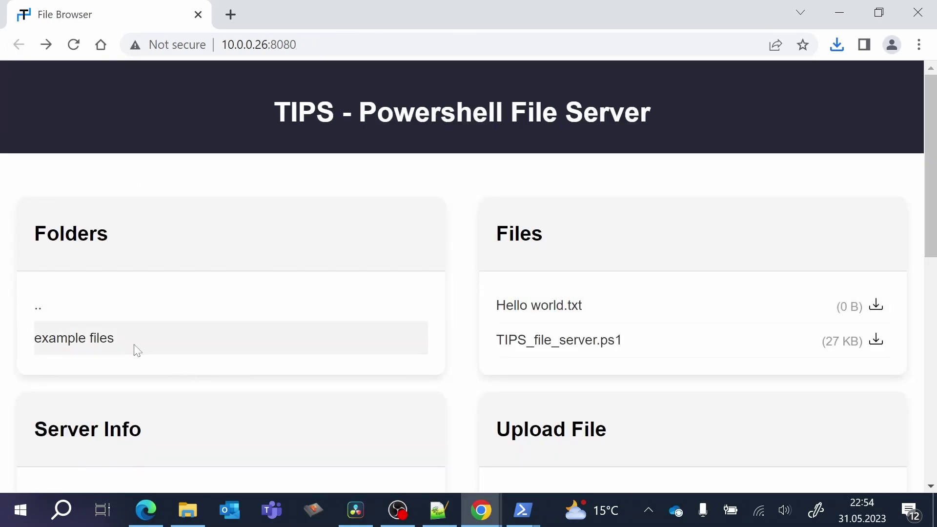
# Open the example files folder on the server and view the content of MyGroceryList.txt
pyautogui.click(83, 338)
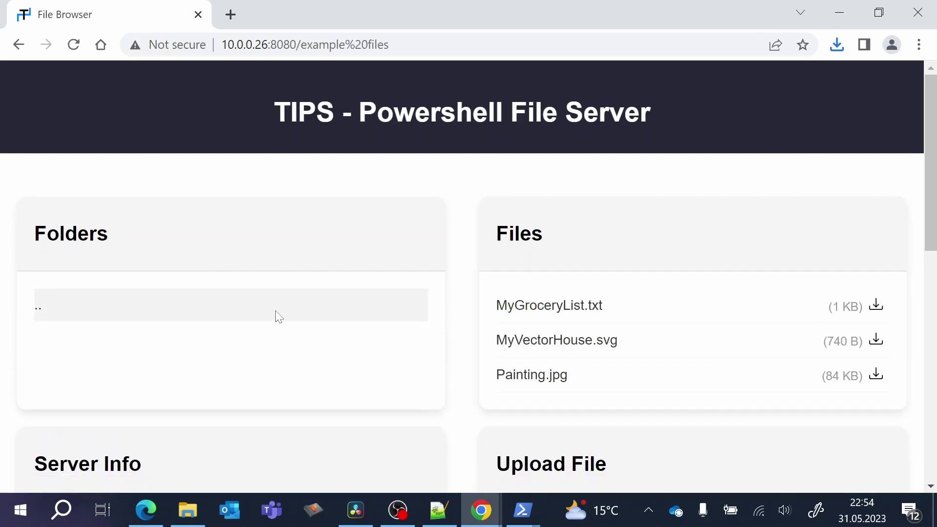
pyautogui.click(539, 305)
pyautogui.click(218, 459)
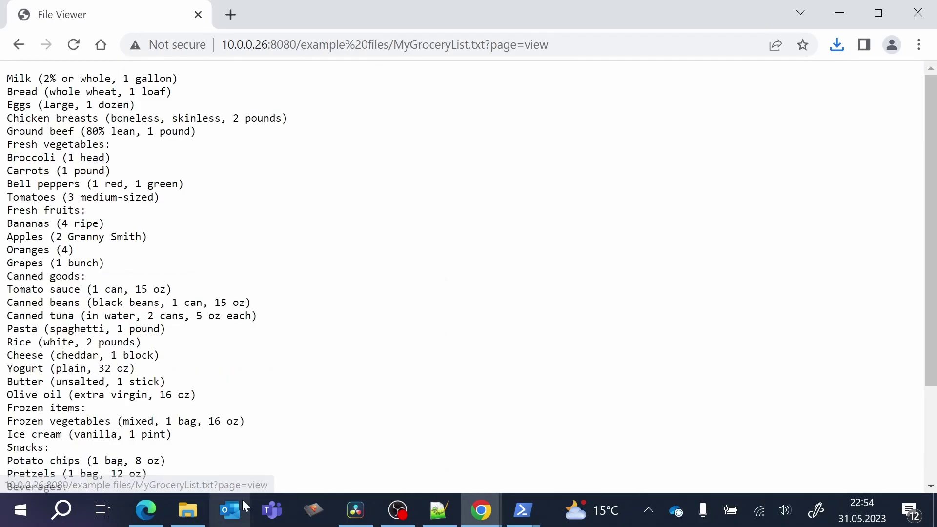
# Read through the content of MyGroceryList.txt and return to the example files folder listing
pyautogui.scroll(-3, 462, 273)
pyautogui.scroll(3, 462, 273)
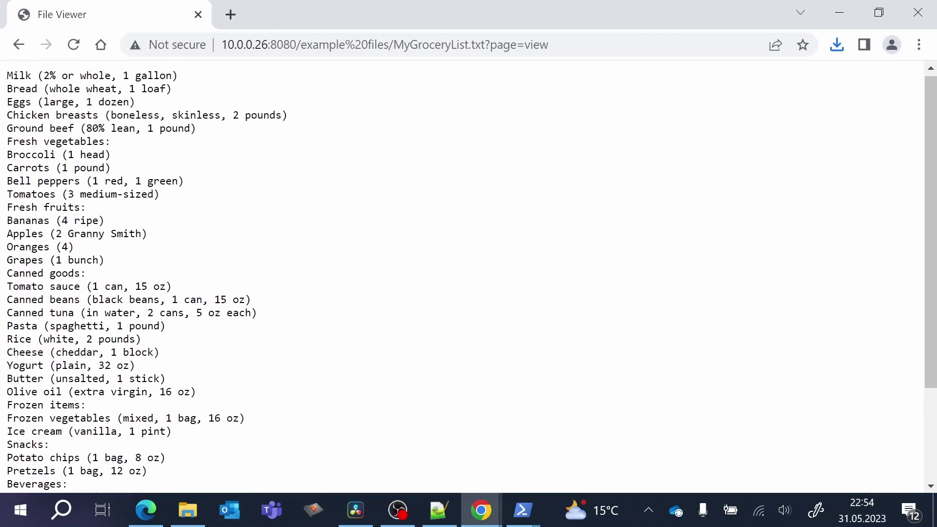
pyautogui.click(23, 46)
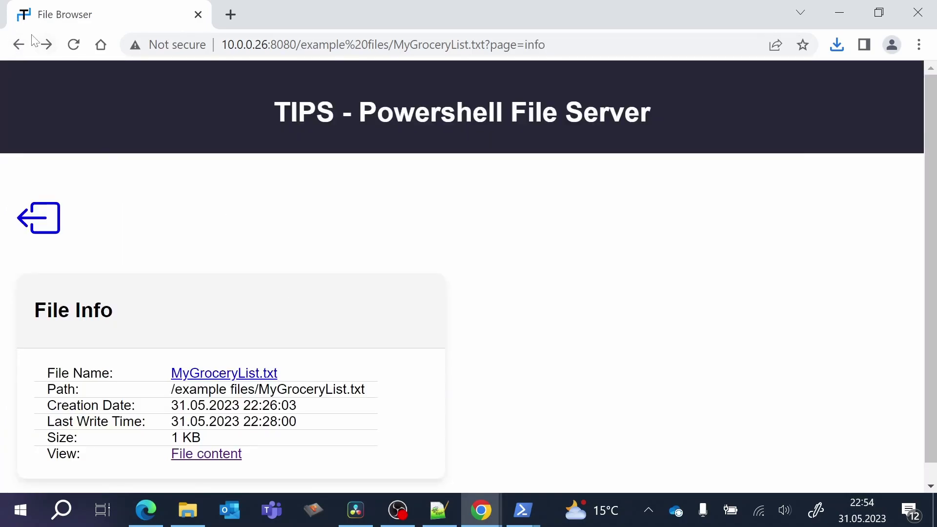
pyautogui.click(18, 44)
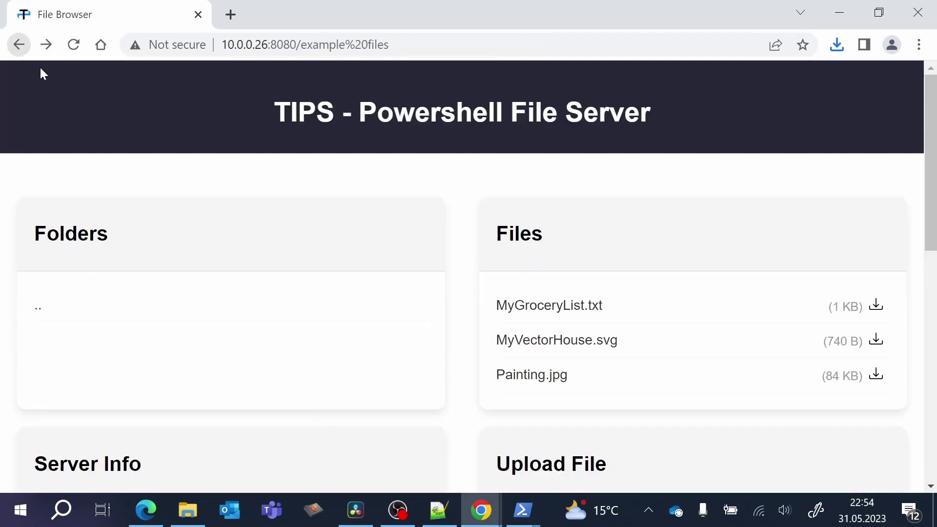
# View the content of Painting.jpg from its file info page and go back to the example files folder
pyautogui.click(544, 376)
pyautogui.click(184, 459)
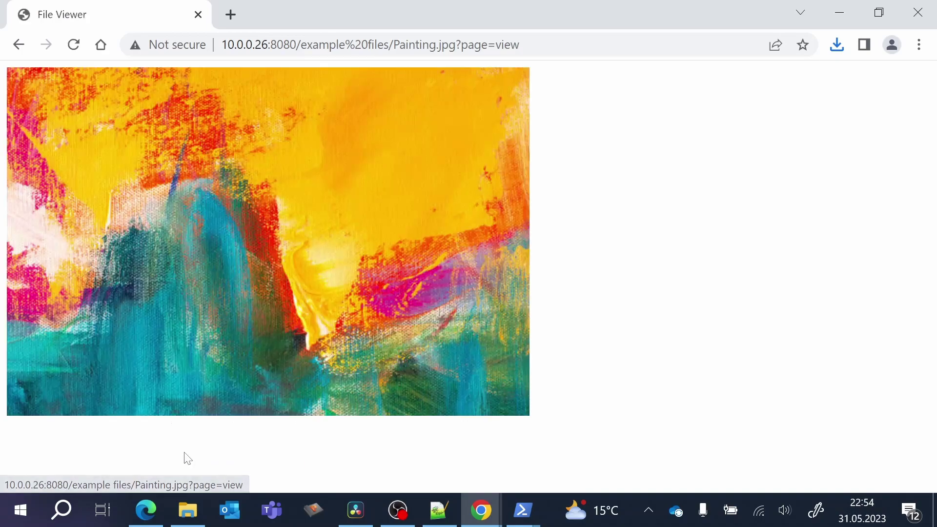
pyautogui.click(19, 44)
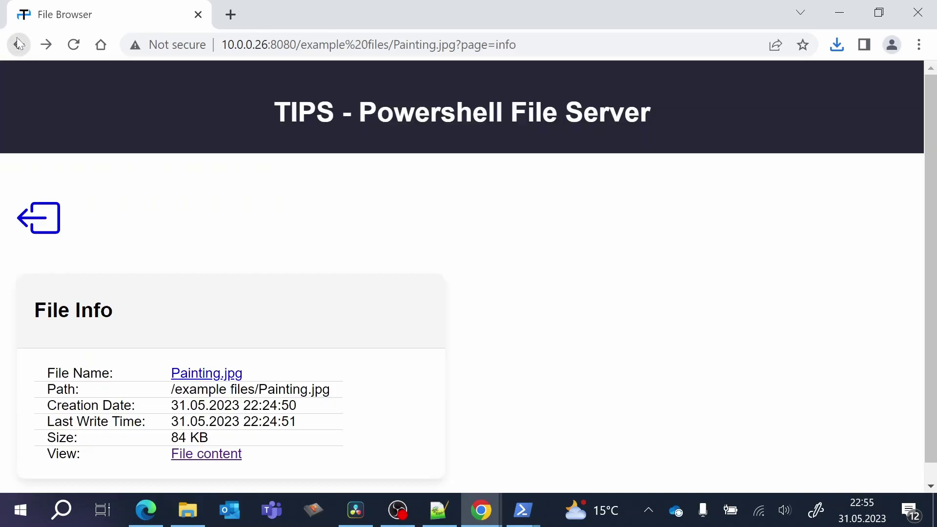
pyautogui.click(19, 44)
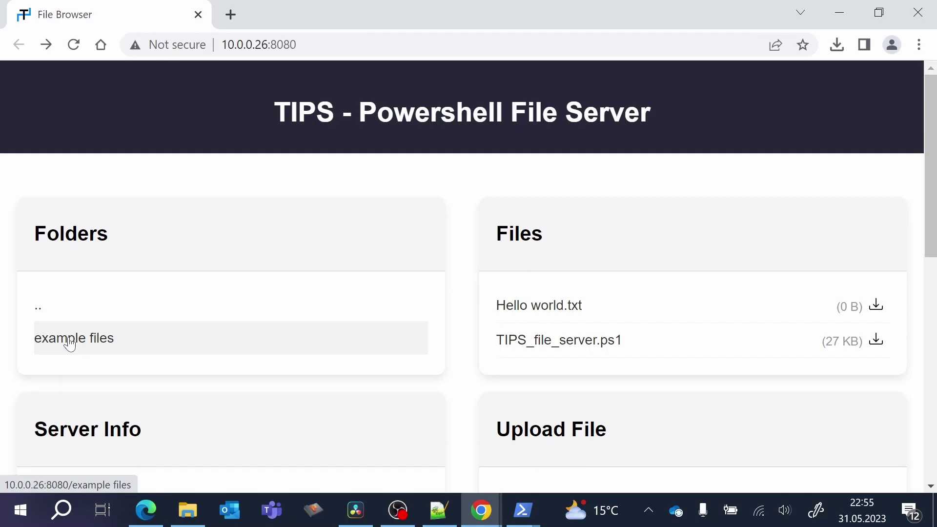
# Examine the server addresses in the Server Info section and highlight the port number 8080 in the page address
pyautogui.scroll(-5, 150, 317)
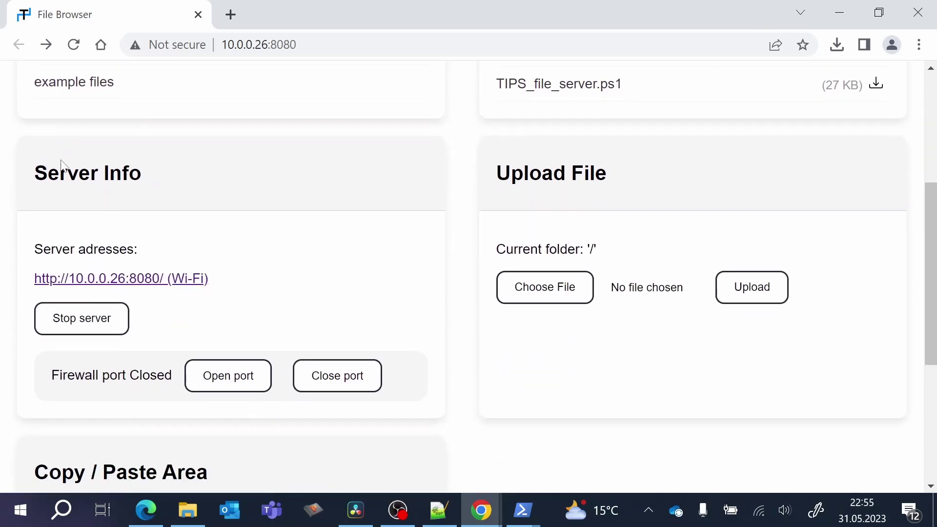
pyautogui.moveTo(35, 174); pyautogui.dragTo(122, 173)
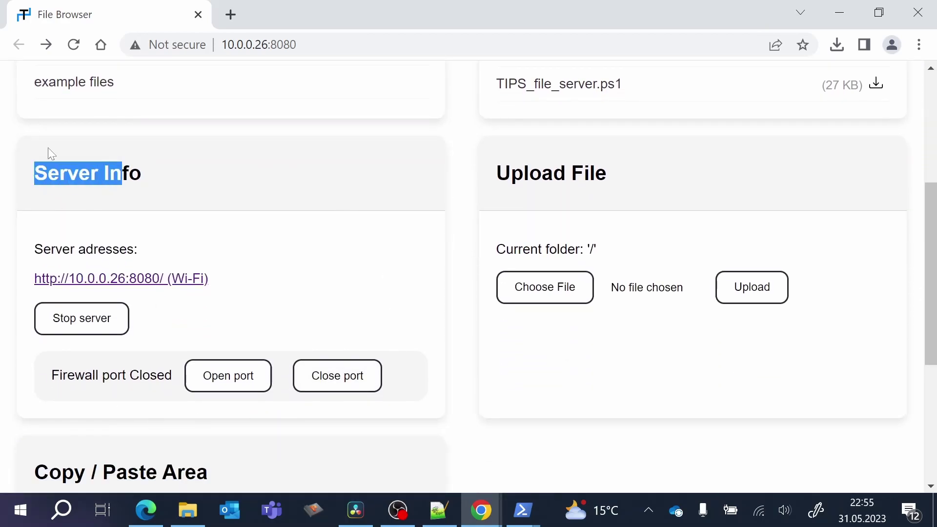
pyautogui.click(185, 134)
pyautogui.moveTo(34, 250); pyautogui.dragTo(138, 250)
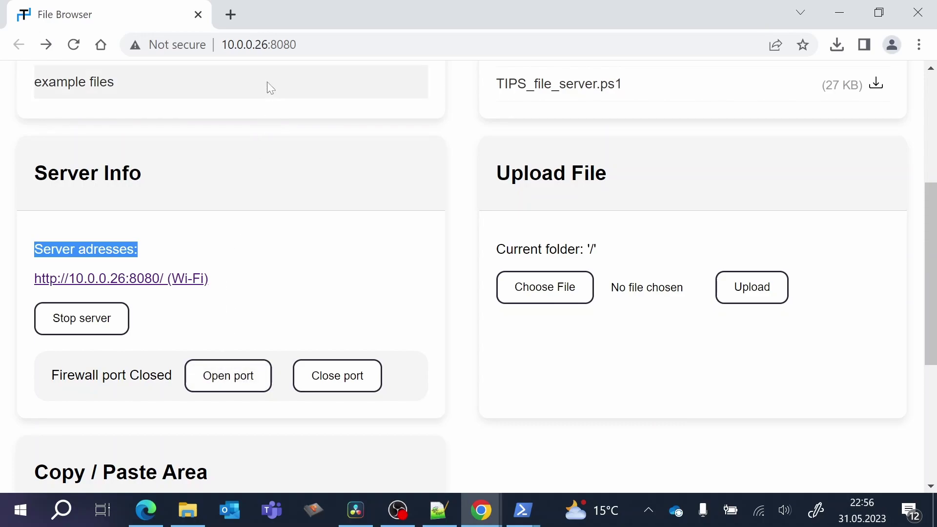
pyautogui.moveTo(297, 45); pyautogui.dragTo(270, 45)
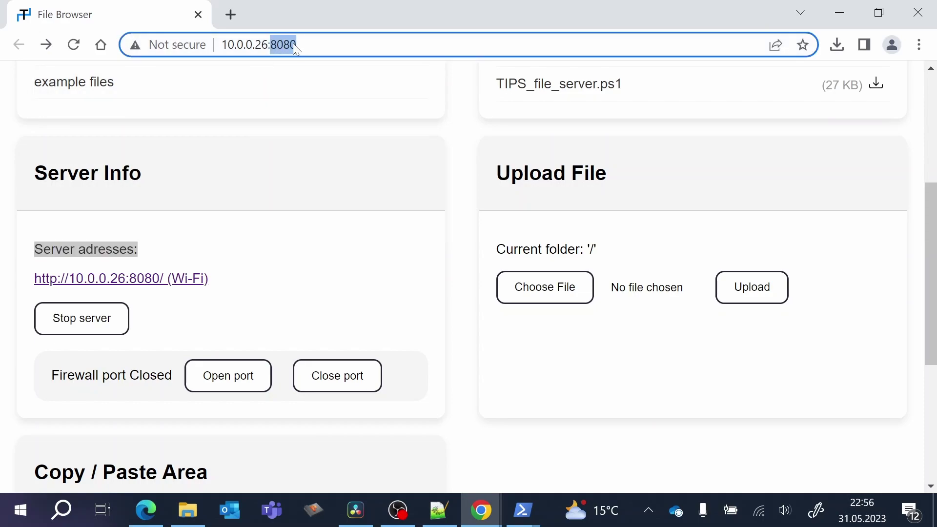
# Open the server's firewall port and check the port status in the Server Info section
pyautogui.click(235, 375)
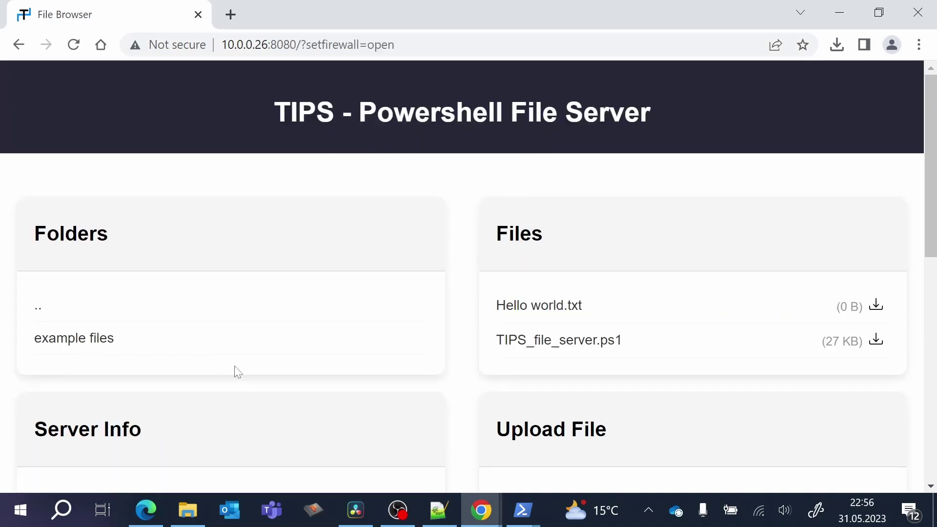
pyautogui.scroll(-7, 234, 373)
pyautogui.scroll(3, 161, 258)
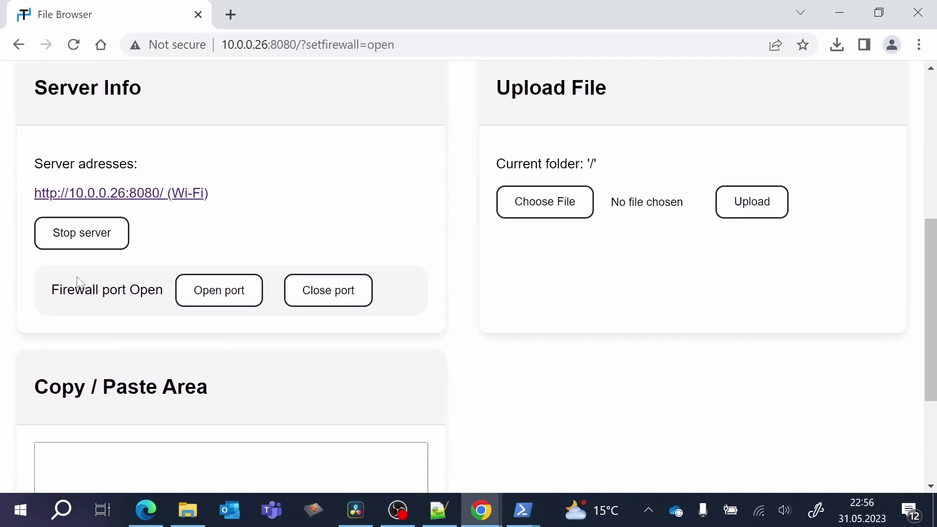
pyautogui.moveTo(129, 290); pyautogui.dragTo(155, 290)
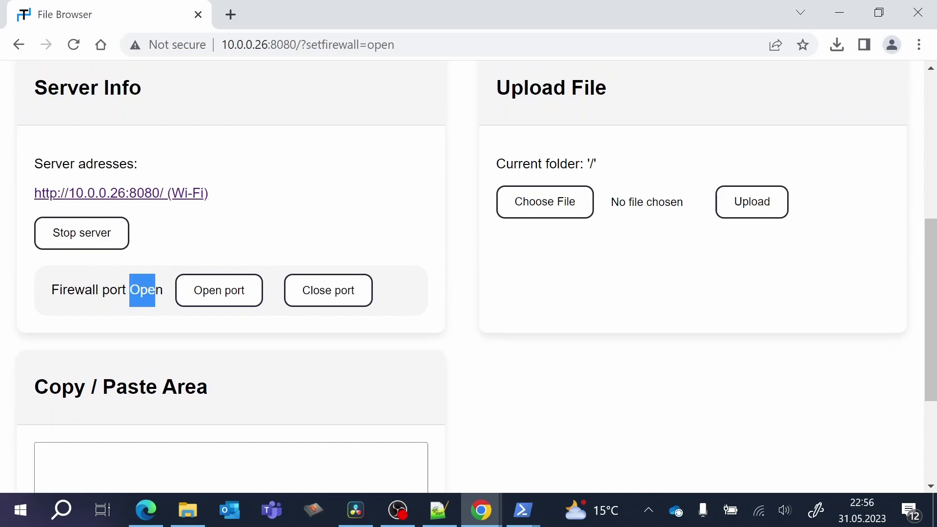
pyautogui.click(123, 288)
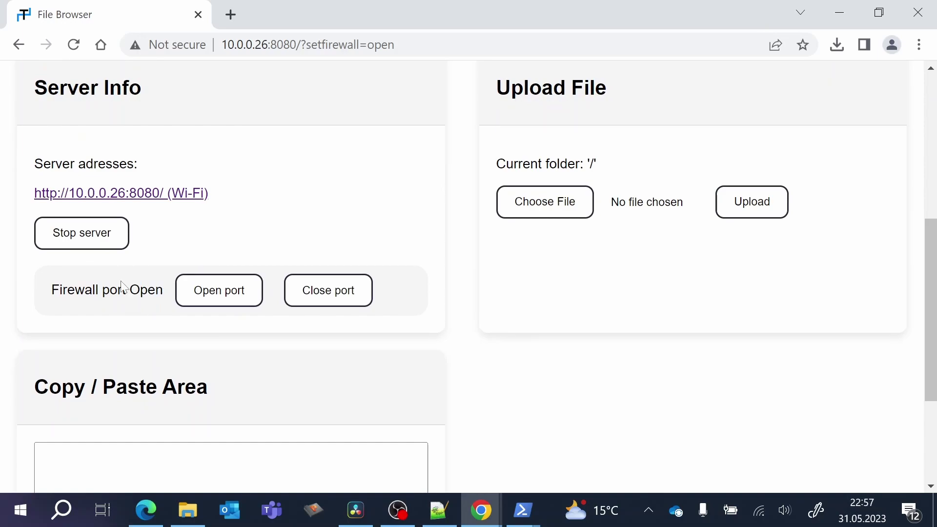
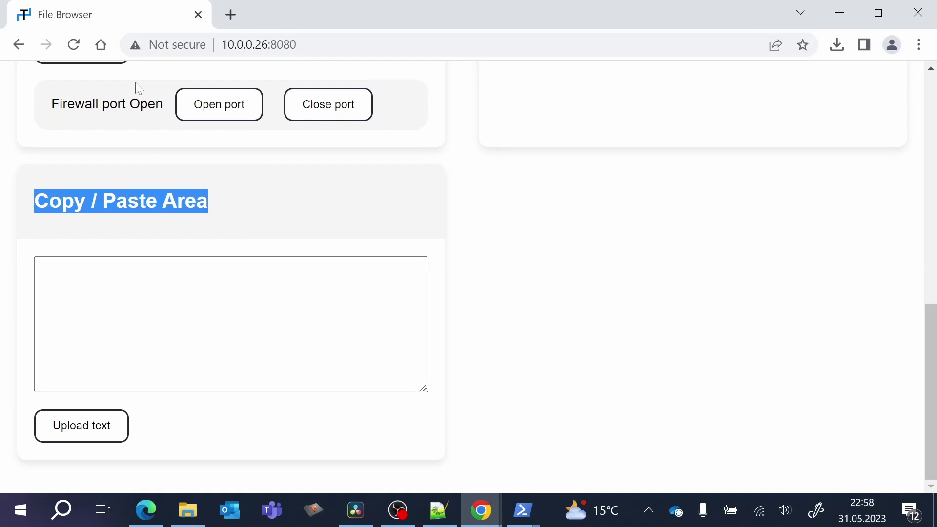
# Duplicate the file server page and place the copy in a second window side by side with the original
pyautogui.rightClick(125, 17)
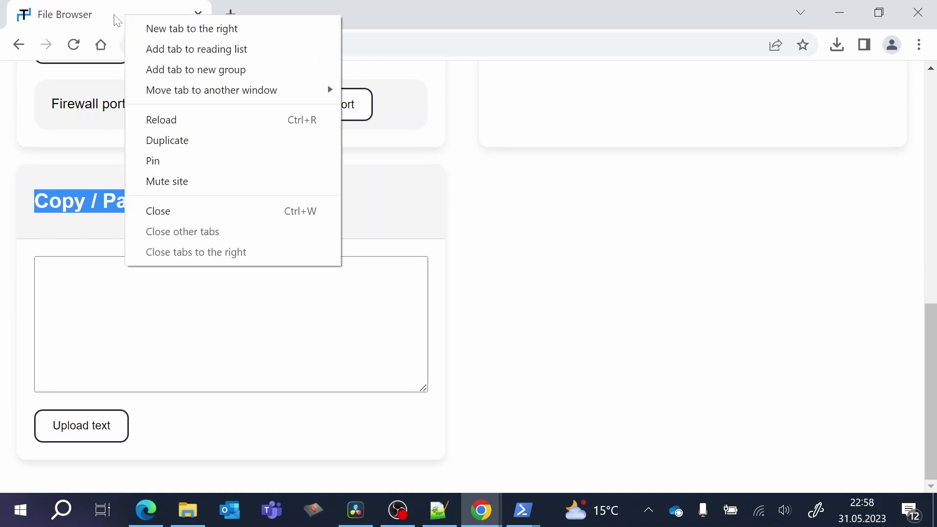
pyautogui.click(224, 140)
pyautogui.moveTo(299, 20); pyautogui.dragTo(936, 253)
pyautogui.click(130, 94)
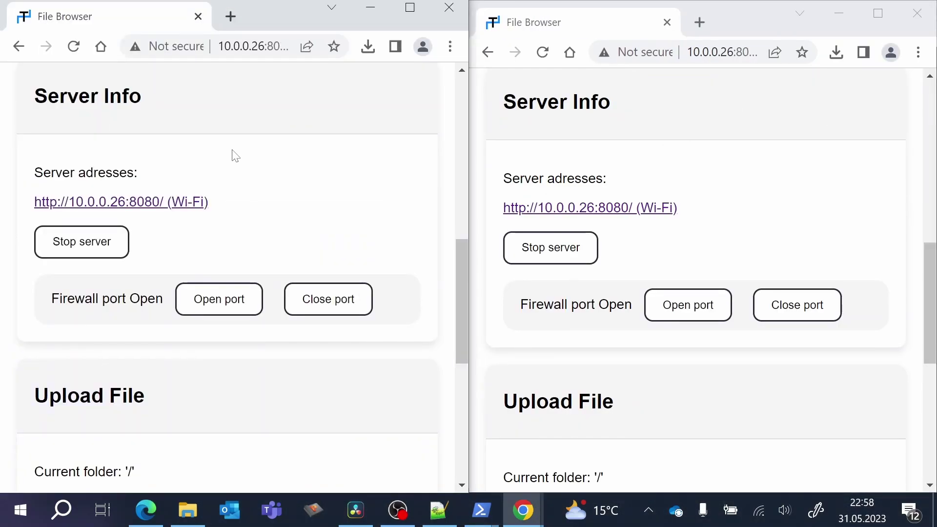
# Upload the text "This is my link address" through the Copy / Paste Area of the original window
pyautogui.scroll(-3, 211, 159)
pyautogui.scroll(-2, 249, 191)
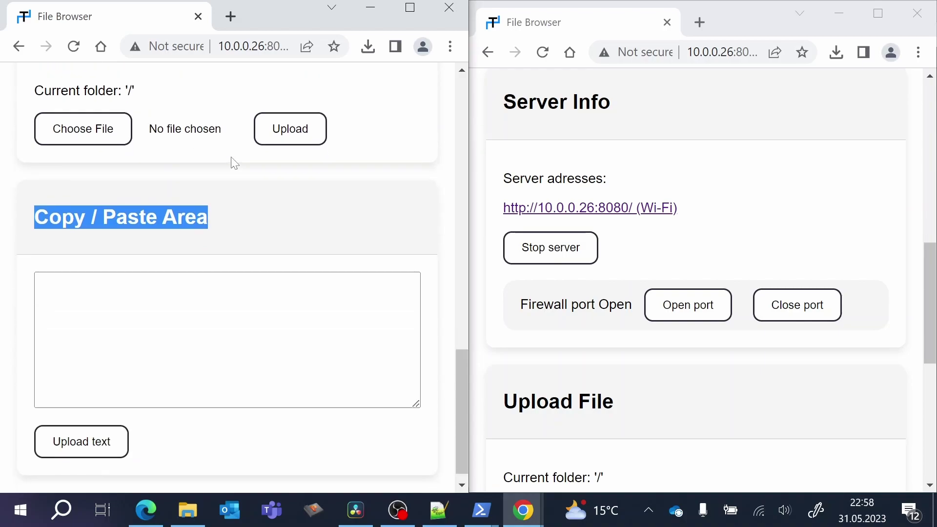
pyautogui.click(78, 273)
pyautogui.moveTo(36, 200); pyautogui.dragTo(462, 262)
pyautogui.scroll(-8, 727, 270)
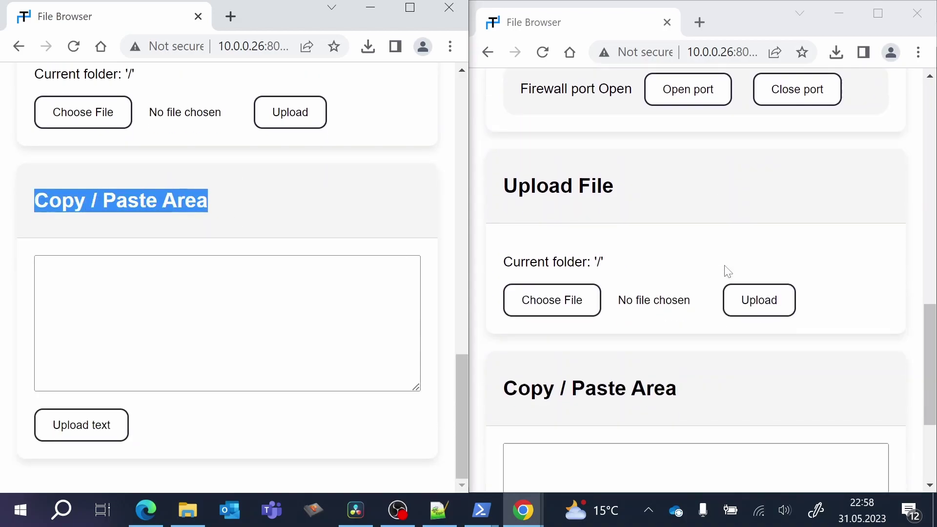
pyautogui.click(727, 271)
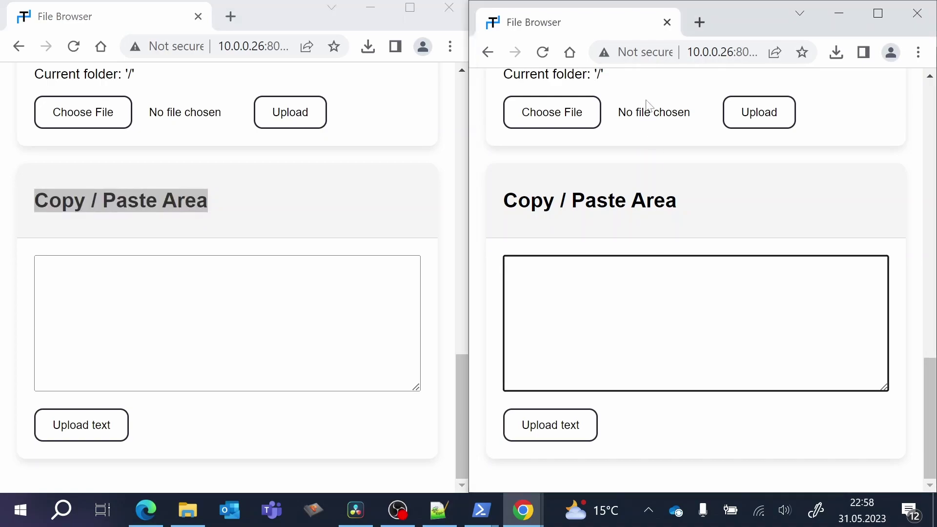
pyautogui.click(78, 293)
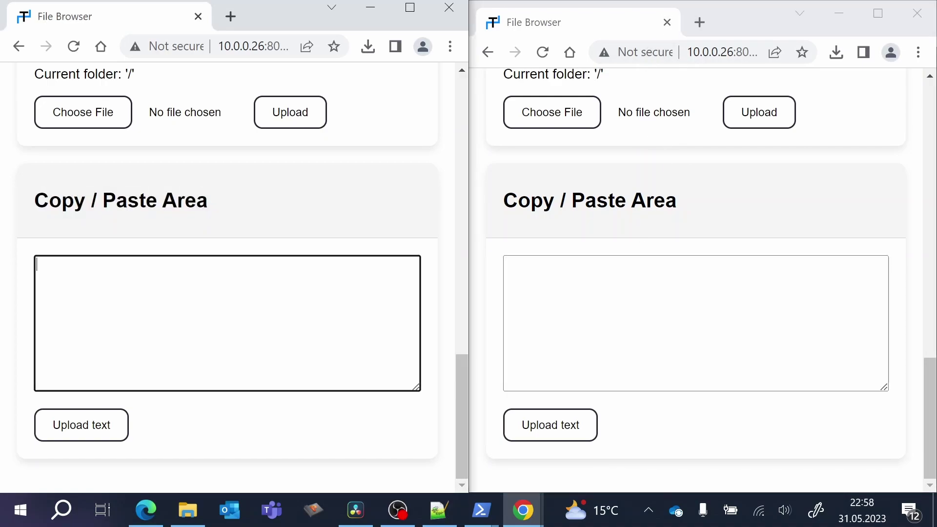
pyautogui.write('This is my link address')
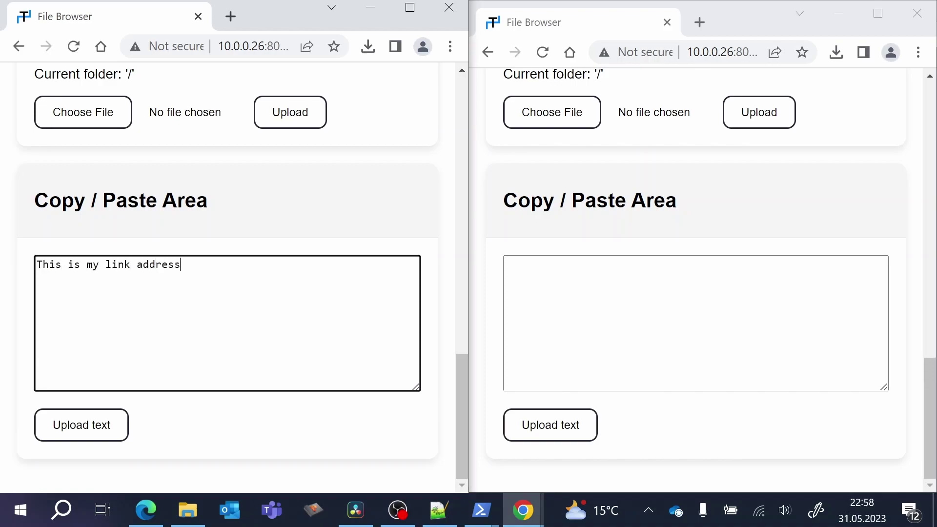
pyautogui.click(98, 432)
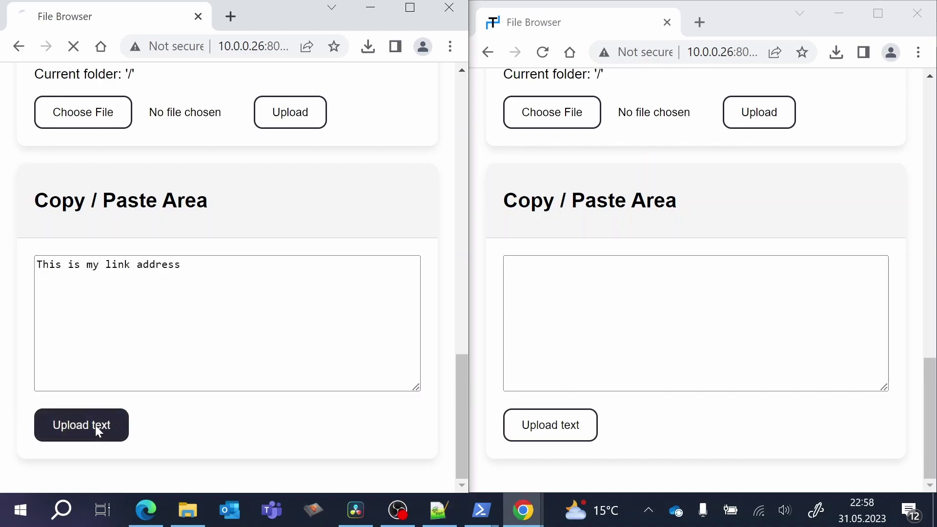
pyautogui.scroll(-10, 224, 295)
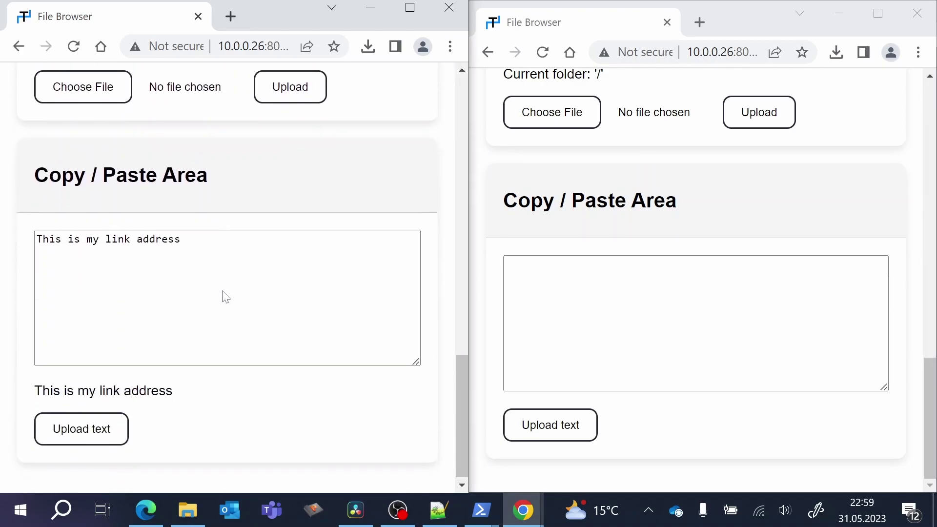
# Reload the duplicate window to fetch the shared text and select all of it in the Copy / Paste Area
pyautogui.click(35, 228)
pyautogui.hotkey('ctrl', 'a')
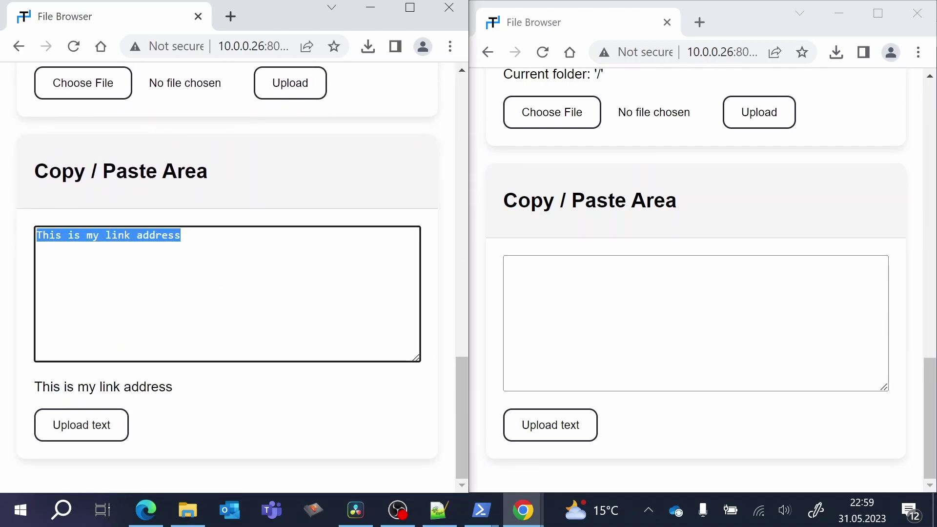
pyautogui.click(543, 52)
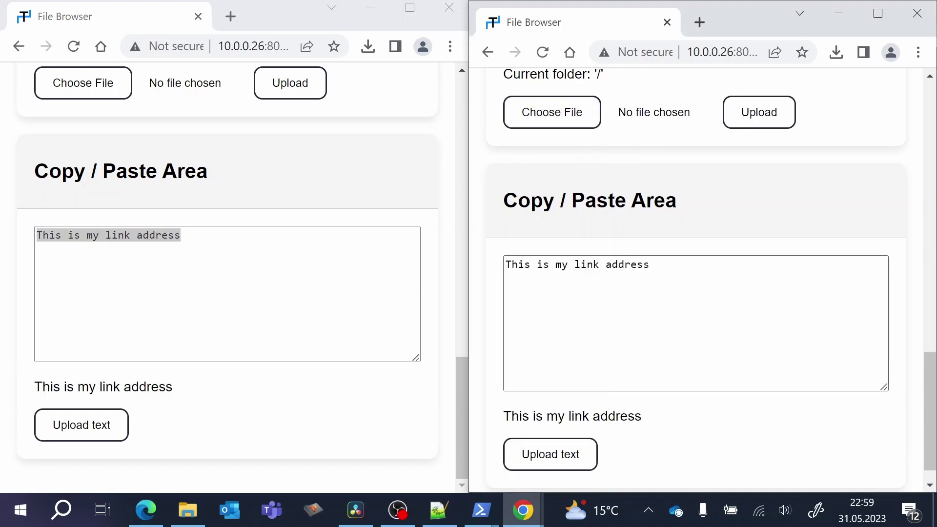
pyautogui.scroll(-1, 702, 280)
pyautogui.click(646, 234)
pyautogui.hotkey('ctrl', 'a')
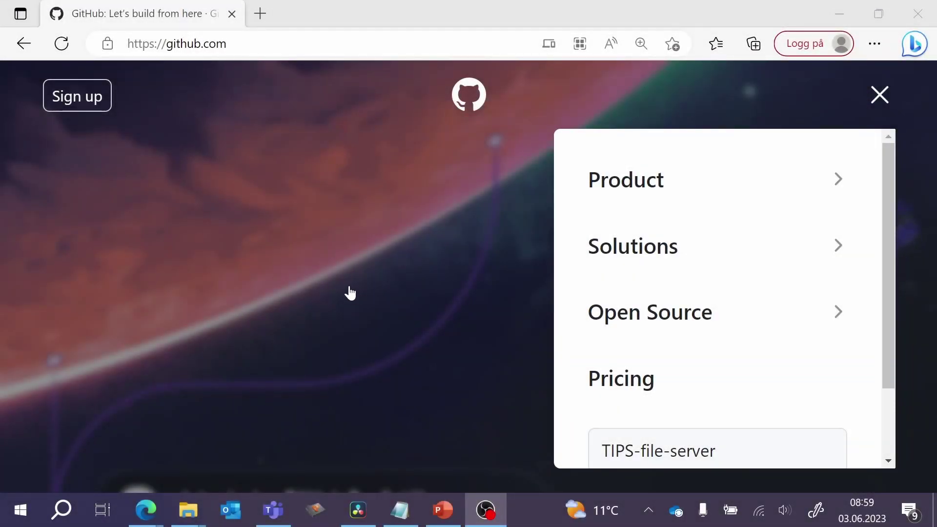
# On github.com in Microsoft Edge, search for TIPS-file-server and open the matching PowerShell file server repository
pyautogui.click(195, 43)
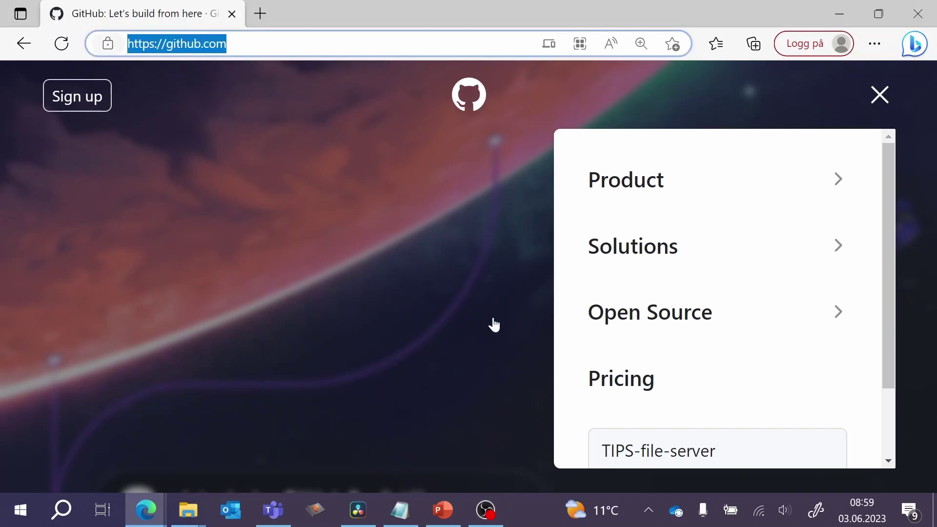
pyautogui.click(715, 450)
pyautogui.moveTo(715, 450); pyautogui.dragTo(571, 465)
pyautogui.scroll(-1, 571, 464)
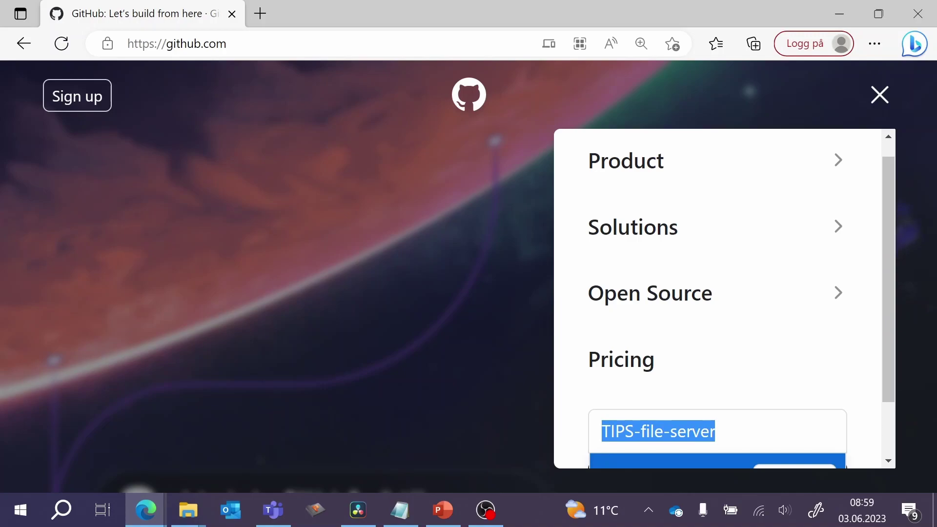
pyautogui.scroll(-3, 690, 401)
pyautogui.click(711, 430)
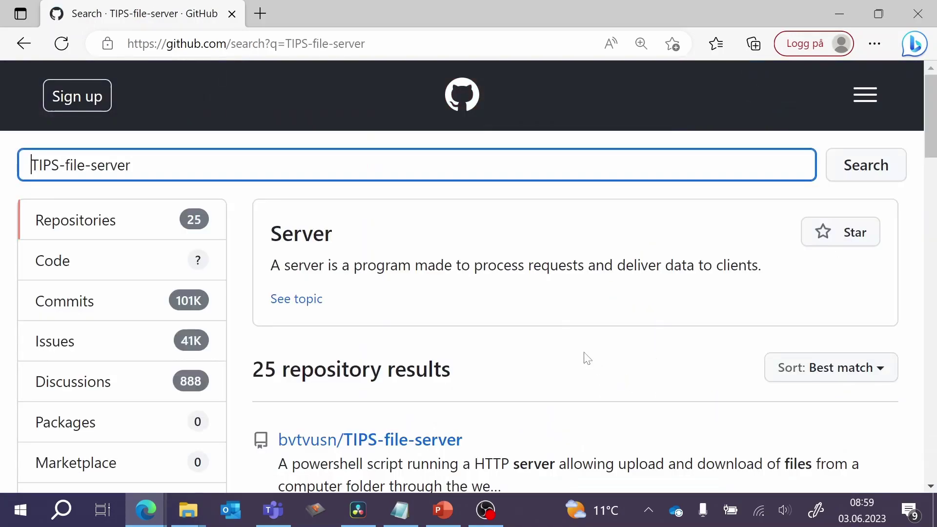
pyautogui.scroll(-1, 480, 358)
pyautogui.click(381, 379)
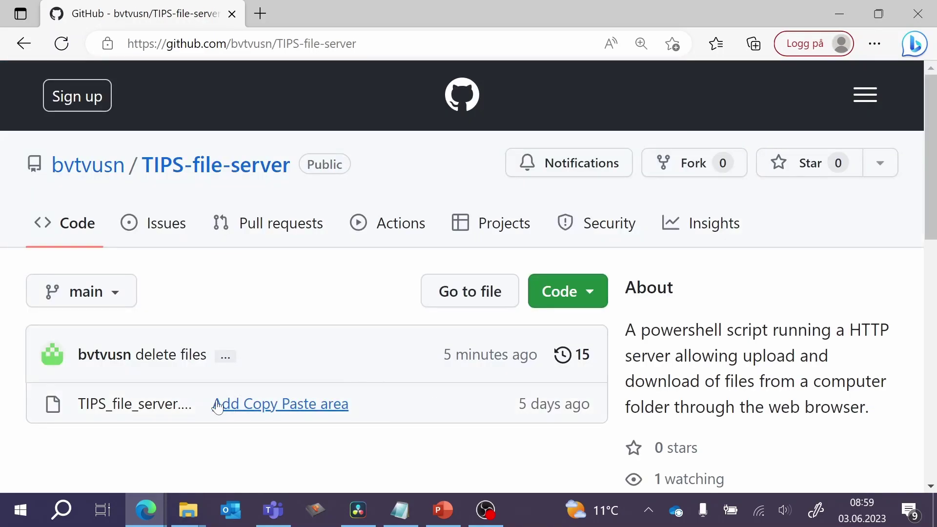
# View the source code of TIPS_file_server.ps1 and return to the repository's main page
pyautogui.click(139, 404)
pyautogui.scroll(-4, 266, 362)
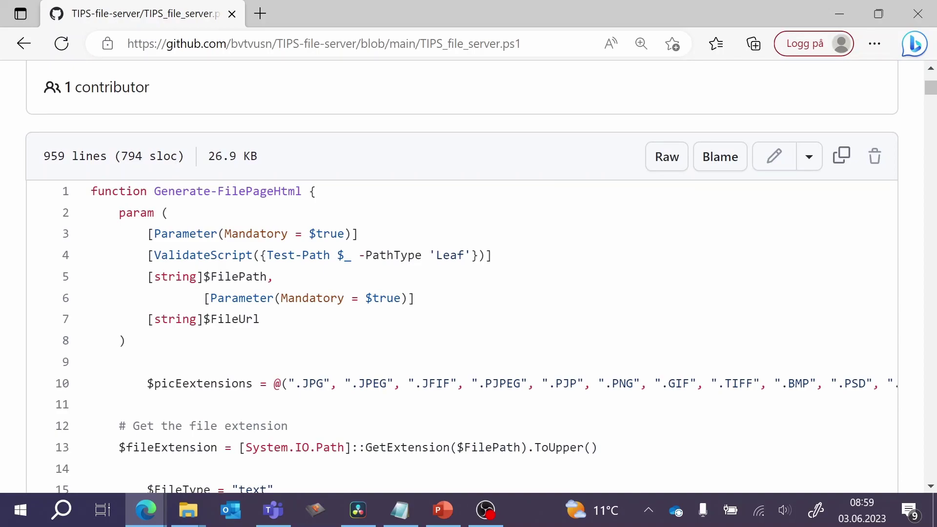
pyautogui.scroll(1, 462, 271)
pyautogui.hotkey('alt', 'Left')
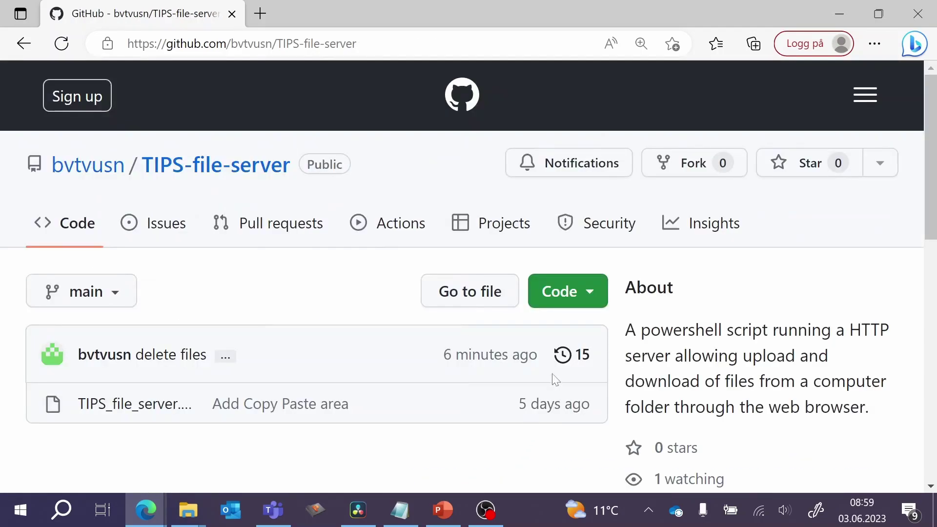
# Download the TIPS-file-server repository as a ZIP file
pyautogui.click(590, 292)
pyautogui.scroll(-4, 429, 359)
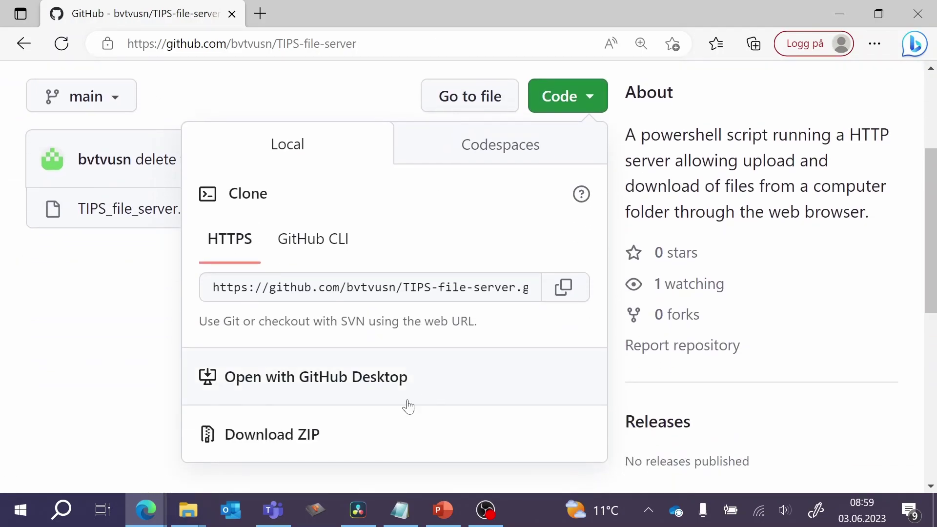
pyautogui.click(279, 433)
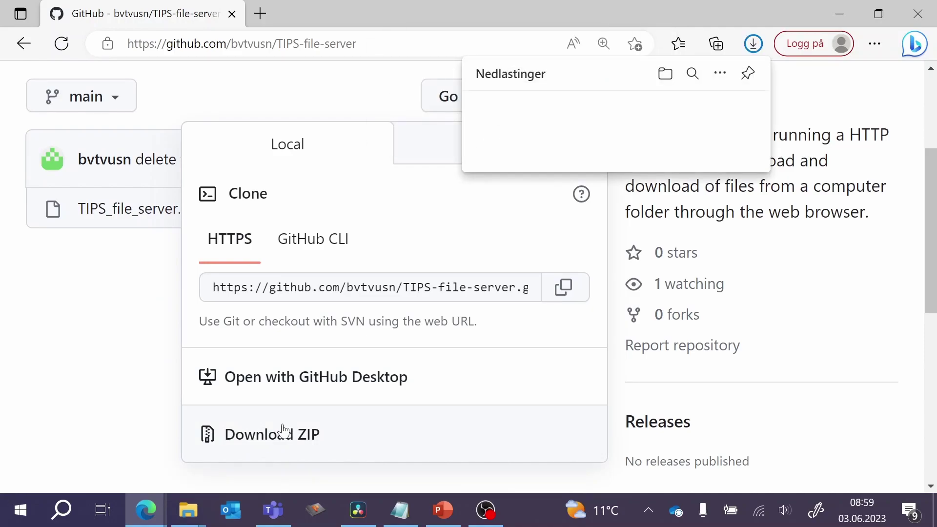
# Show the downloaded file in File Explorer and unblock TIPS-file-server-main.zip in its file properties
pyautogui.click(692, 109)
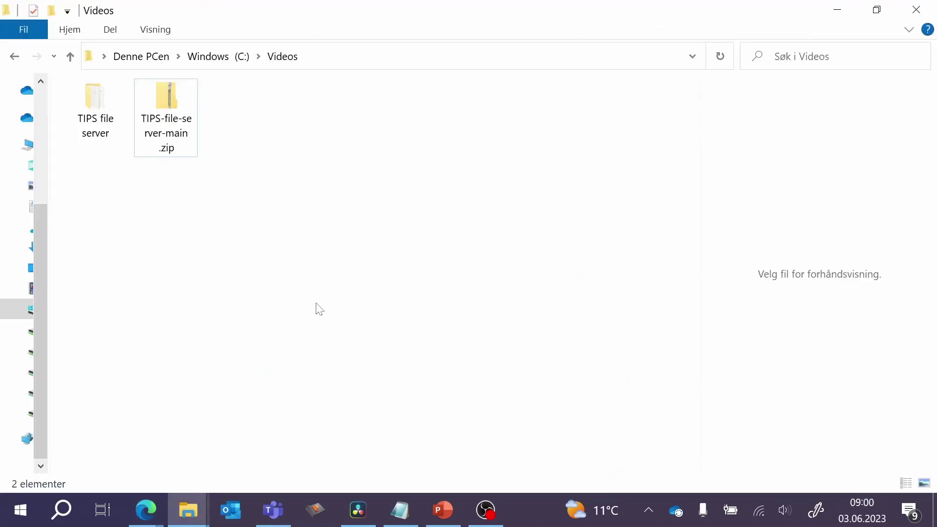
pyautogui.click(162, 119)
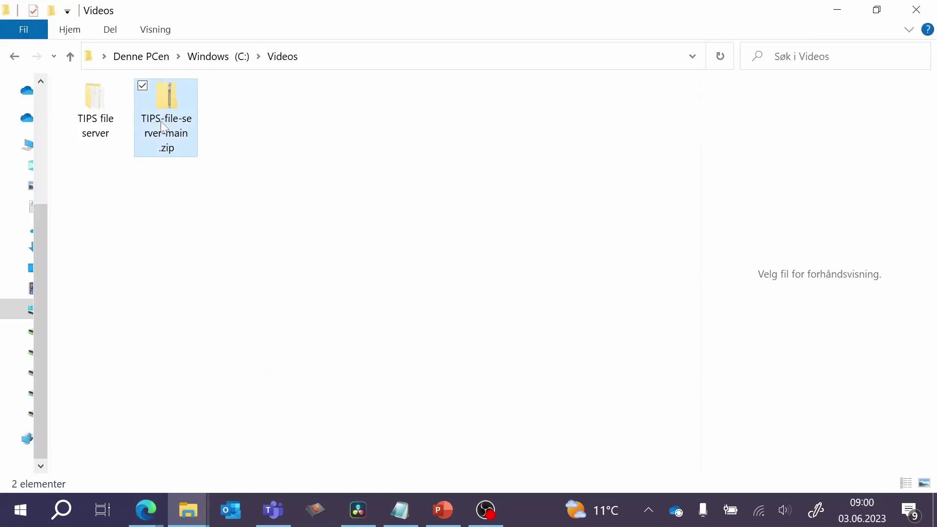
pyautogui.hotkey('alt', 'Return')
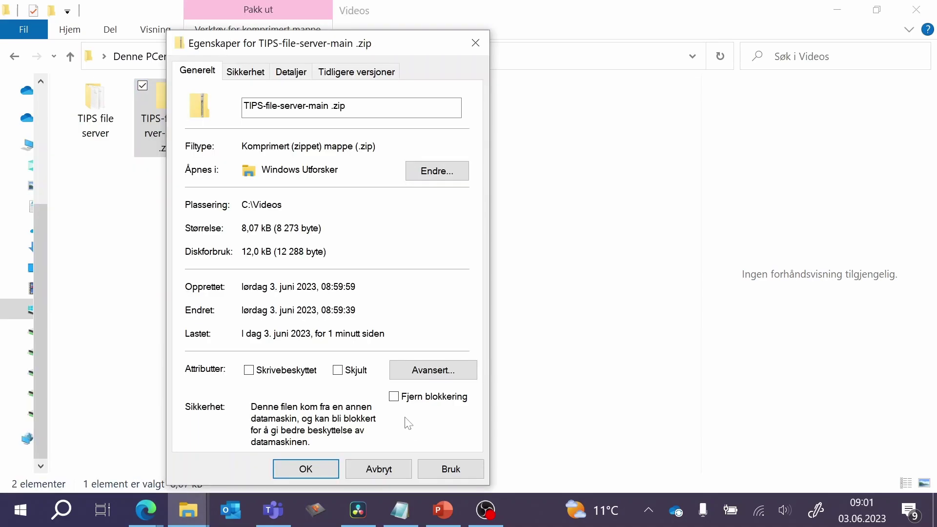
pyautogui.click(394, 396)
pyautogui.click(312, 470)
# Extract all files from TIPS-file-server-main.zip into C:\Videos\TIPS-file-server-main
pyautogui.rightClick(164, 102)
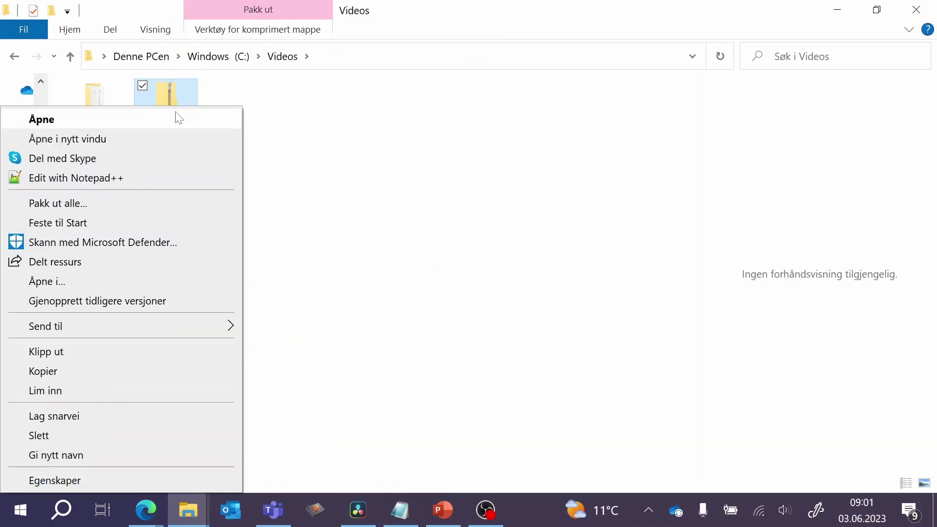
pyautogui.click(122, 202)
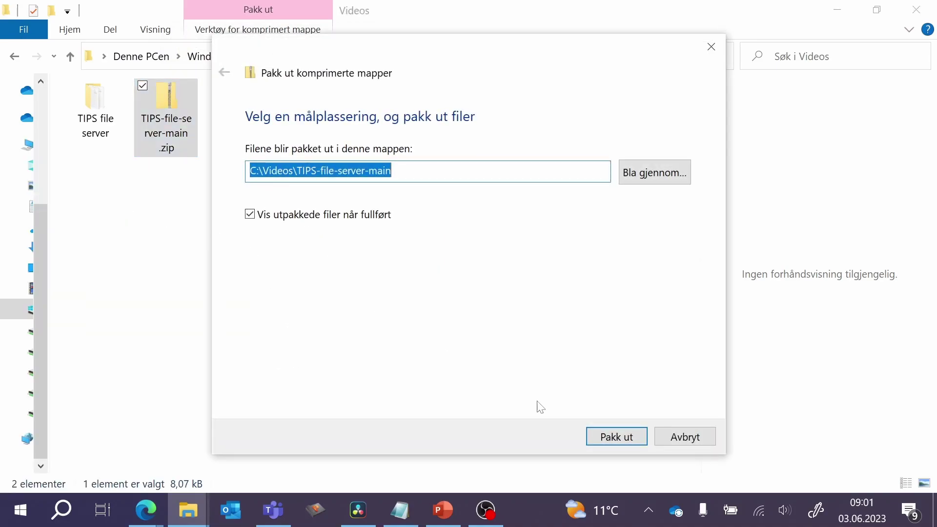
pyautogui.click(626, 436)
# Open the inner TIPS-file-server-main folder and run TIPS_file_server.ps1 with PowerShell
pyautogui.doubleClick(262, 119)
pyautogui.click(263, 119)
pyautogui.rightClick(261, 116)
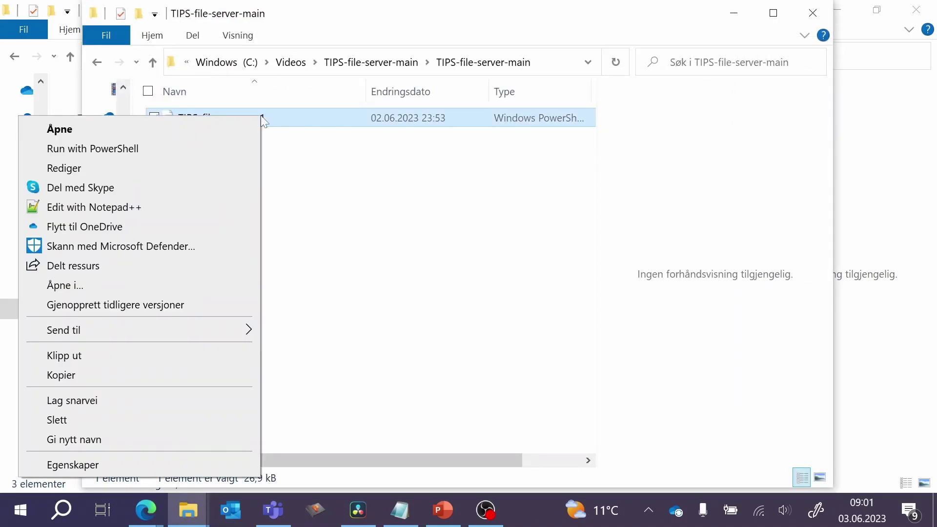
pyautogui.click(154, 150)
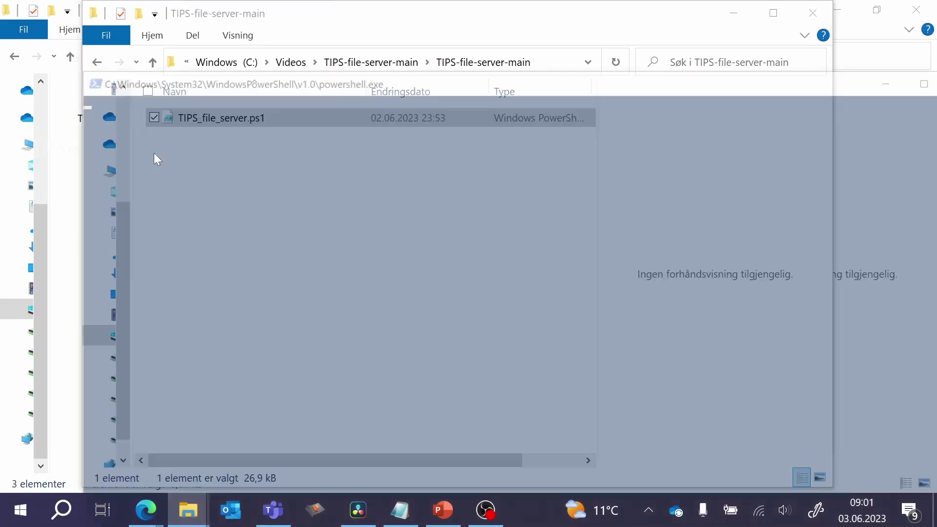